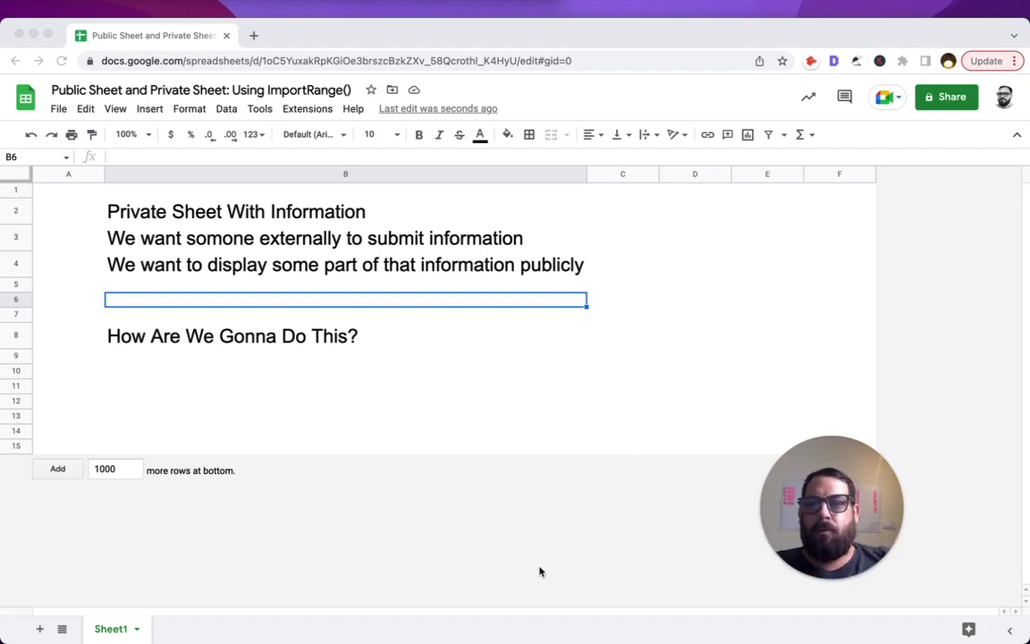
Select cell B10, the empty row below the 'How Are We Gonna Do This?' heading
click(143, 370)
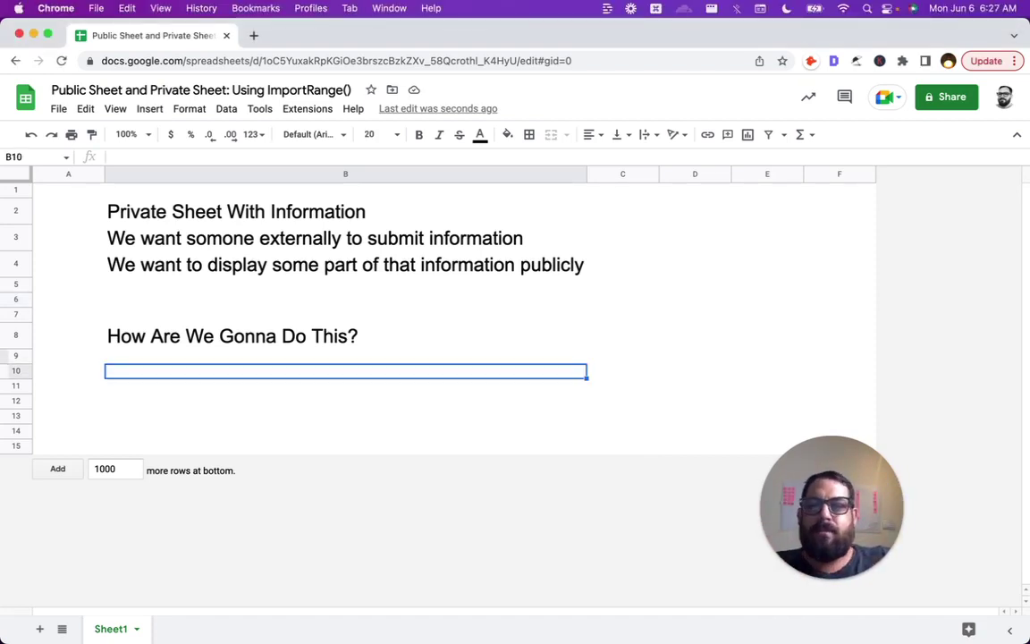
Enter '1 Private Sheet', '1 Google Form', '1 Public Sheet' and 'Use Importrange()' in B9–B12
key(Up)
text(1 Pri)
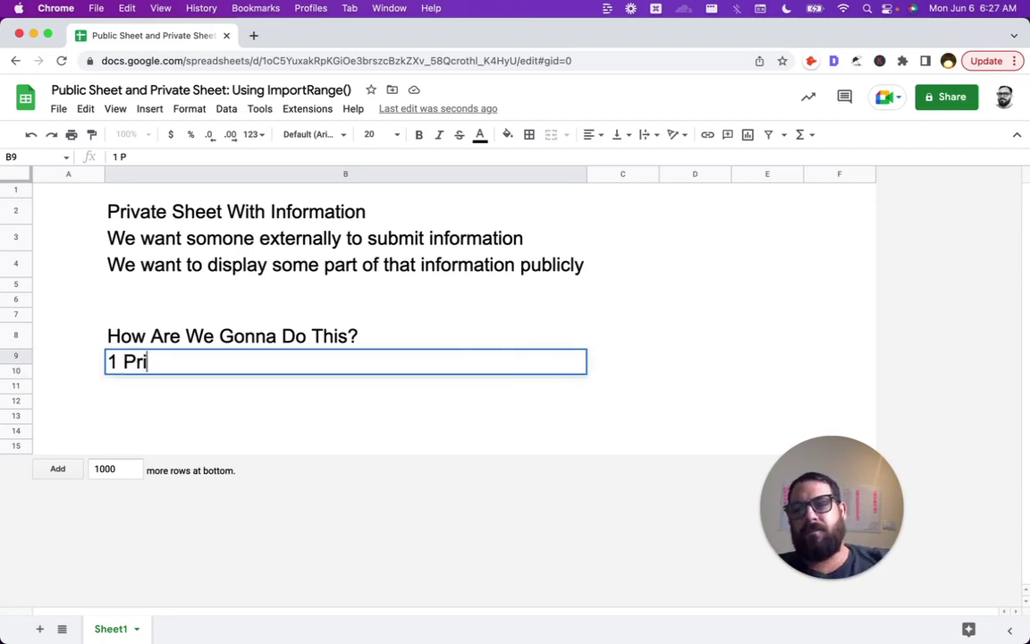
text(vate Sheet)
key(Return)
text(1 Googl)
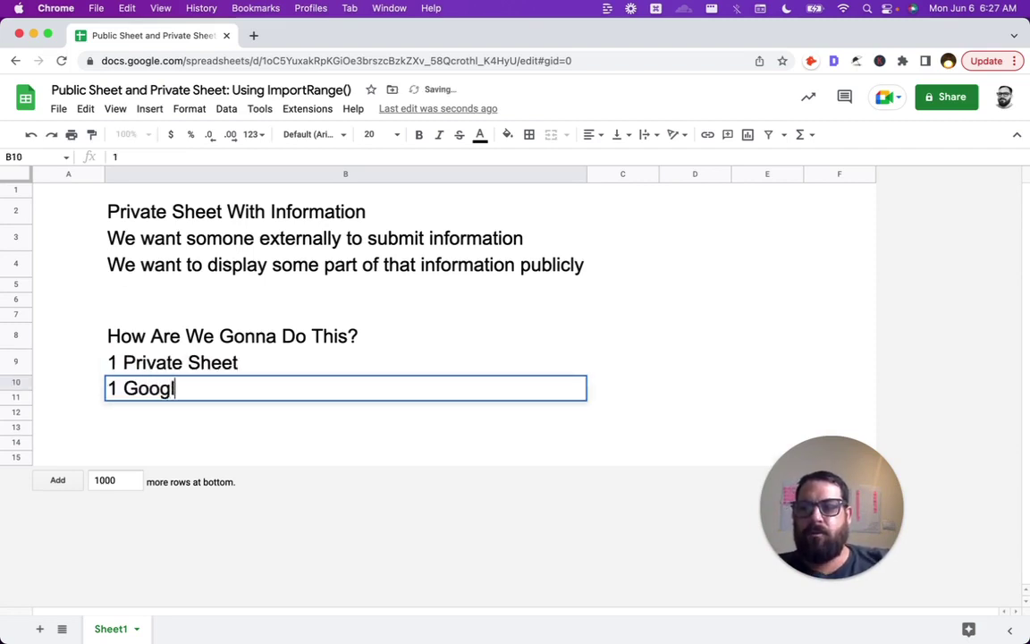
text(e Form)
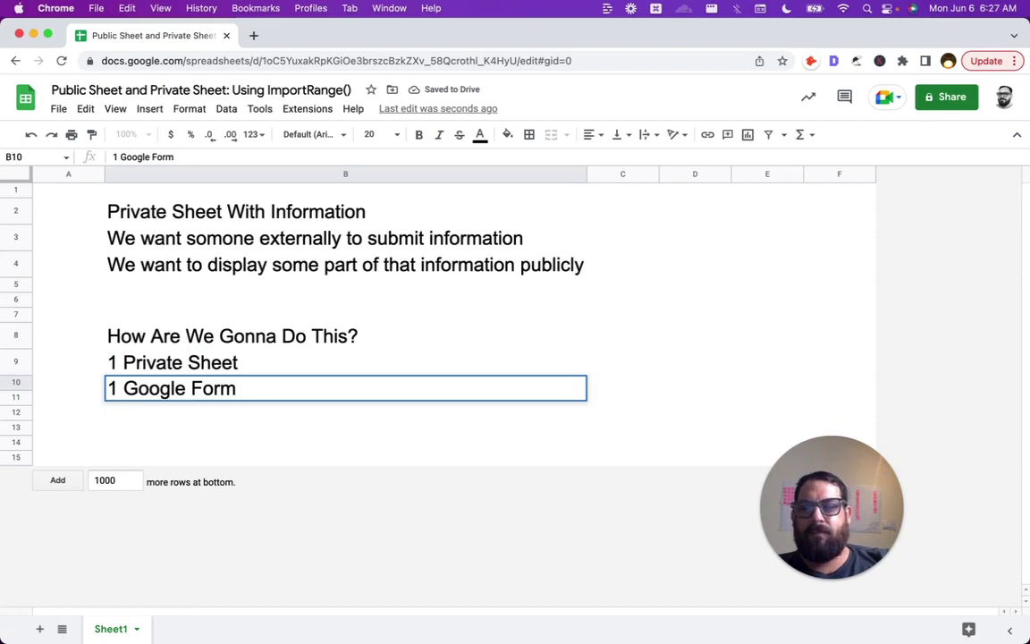
key(ctrl+super+space)
click(162, 412)
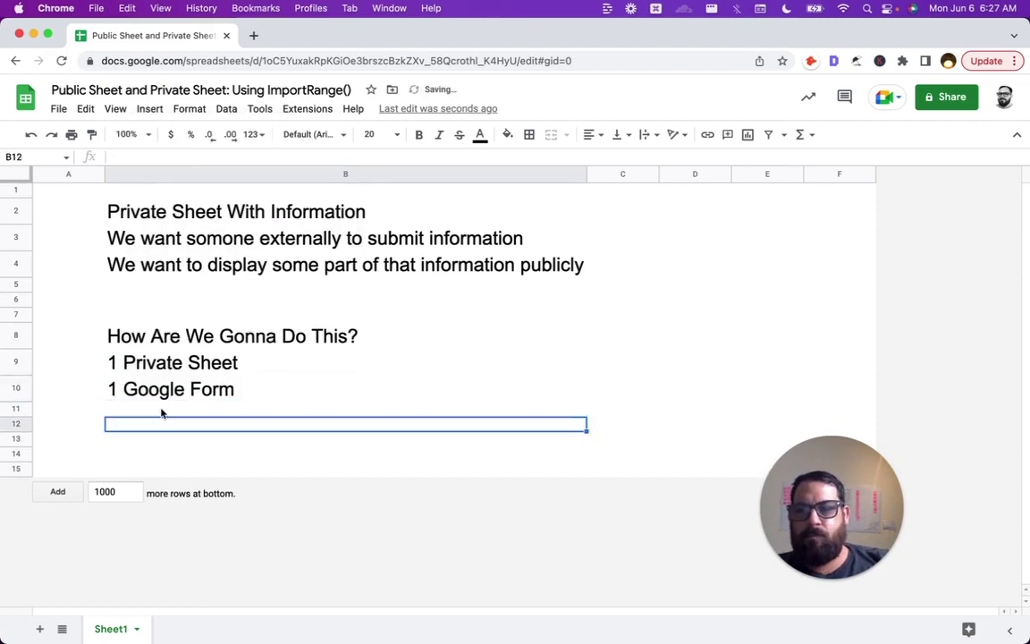
click(162, 414)
text(1 Public)
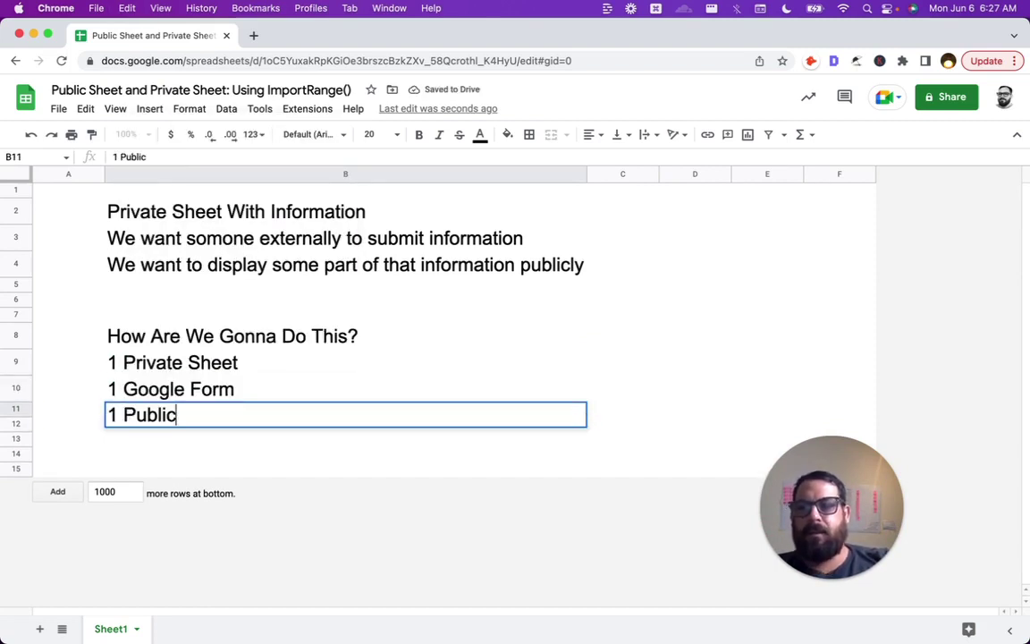
text( Sheet)
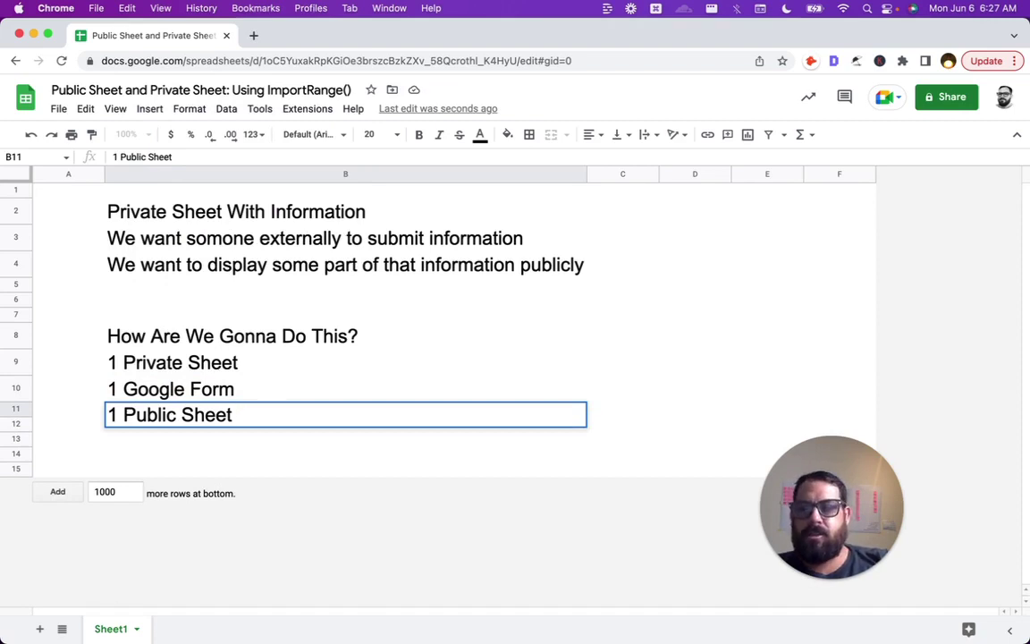
click(149, 426)
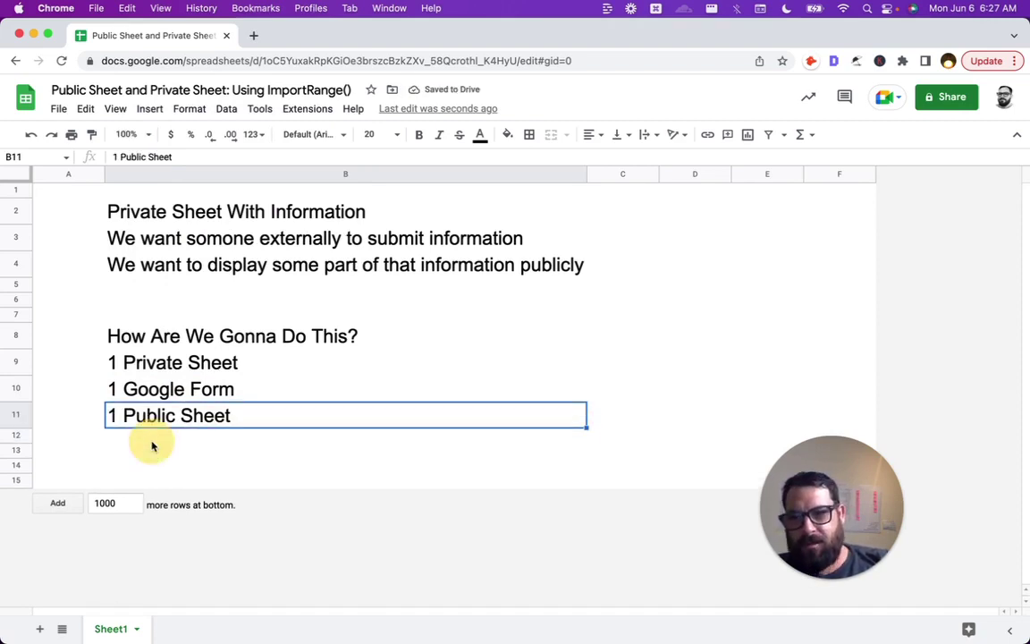
click(152, 440)
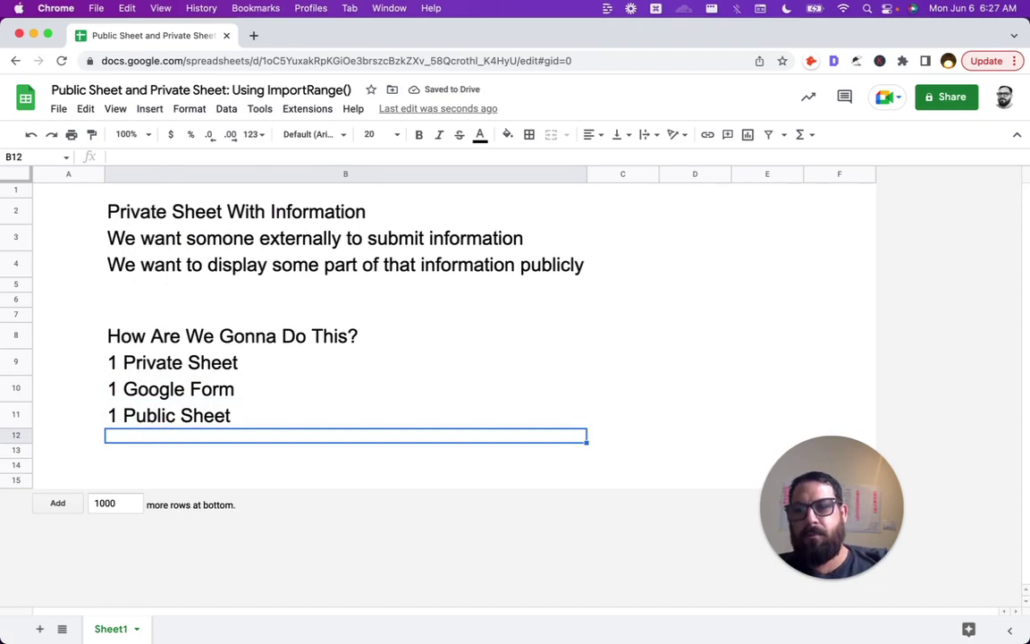
text(Use Importrange())
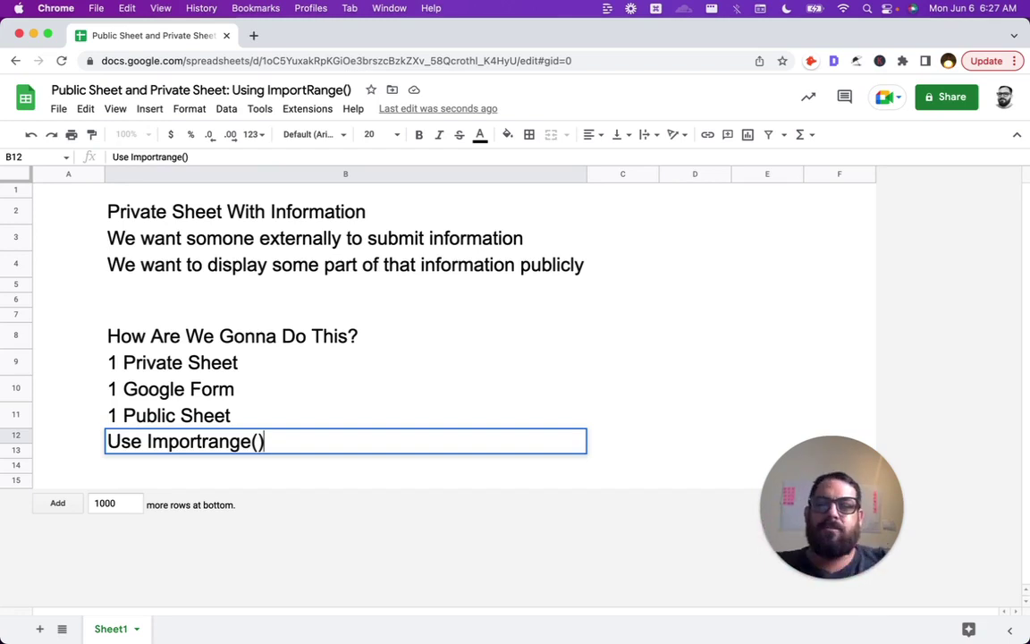
key(Return)
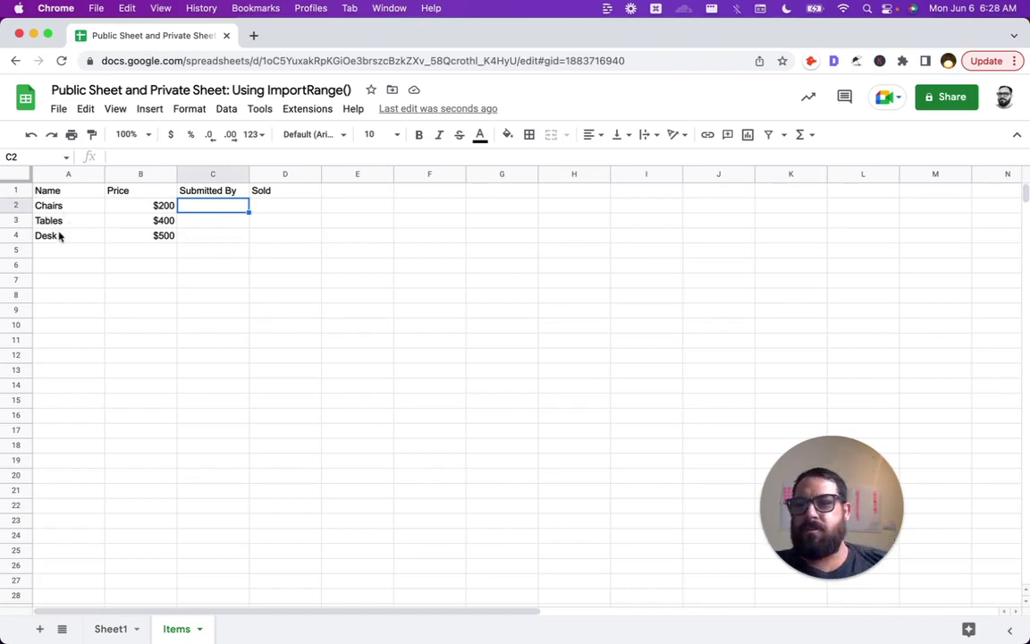
On the Items sheet, select the Chairs $200 price and open the Extensions menu
click(156, 208)
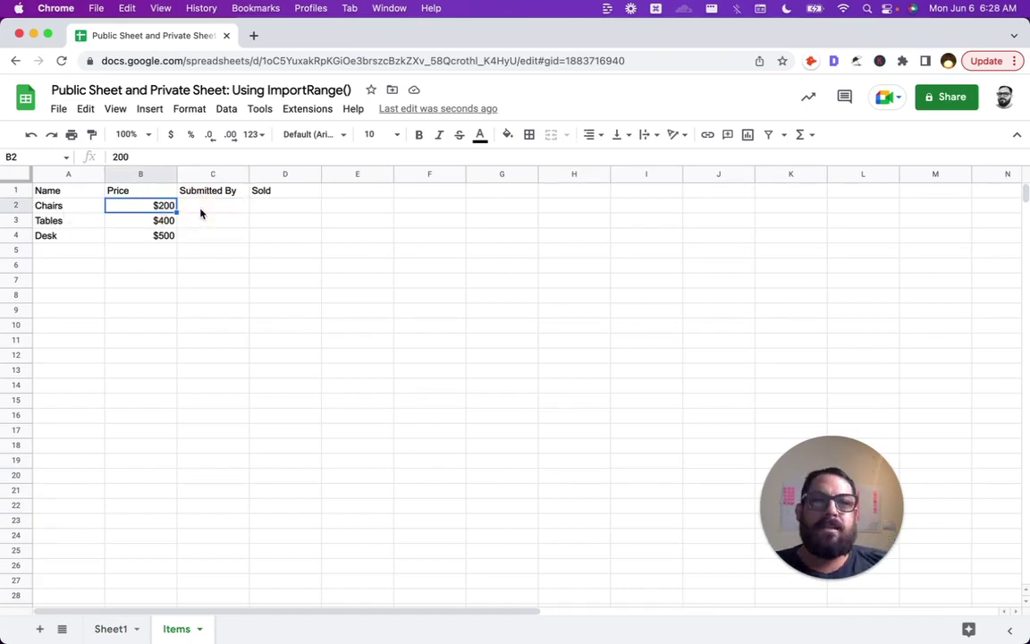
click(215, 212)
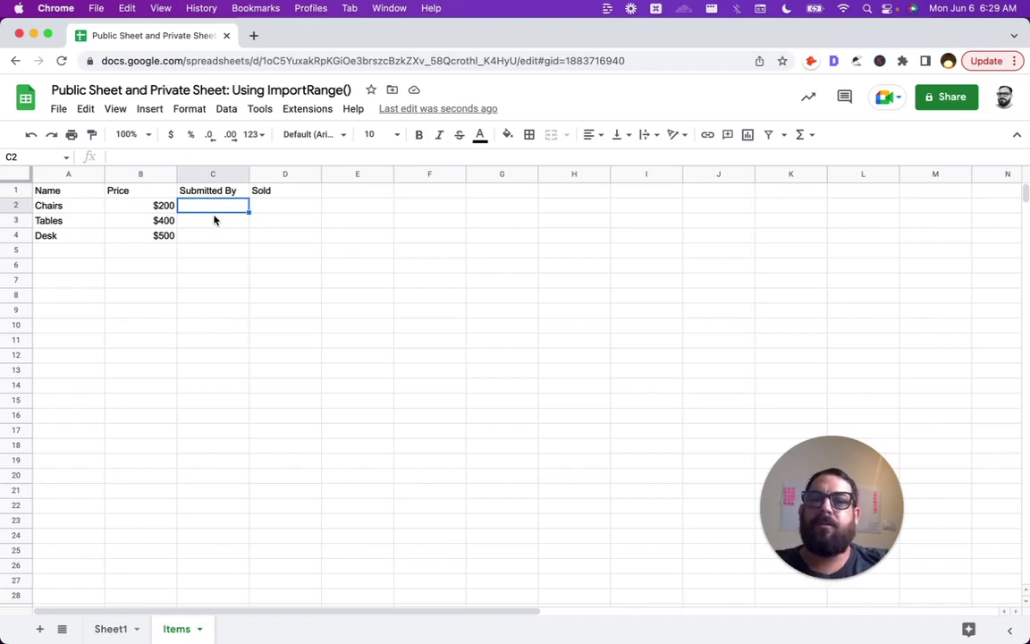
click(189, 111)
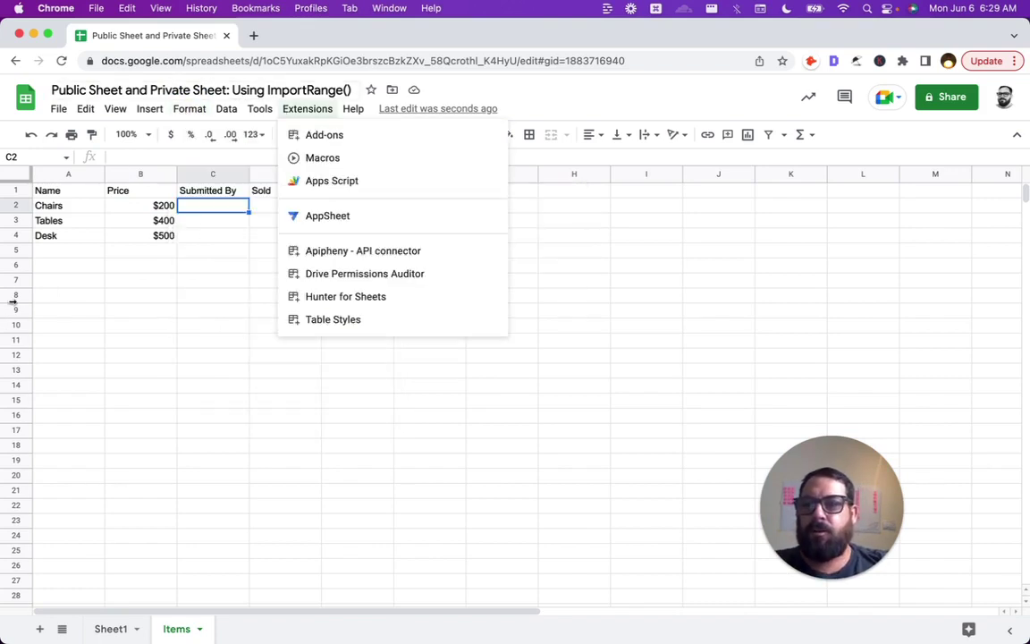
Create a new Google Form linked to this spreadsheet from the Tools menu
key(Escape)
click(261, 109)
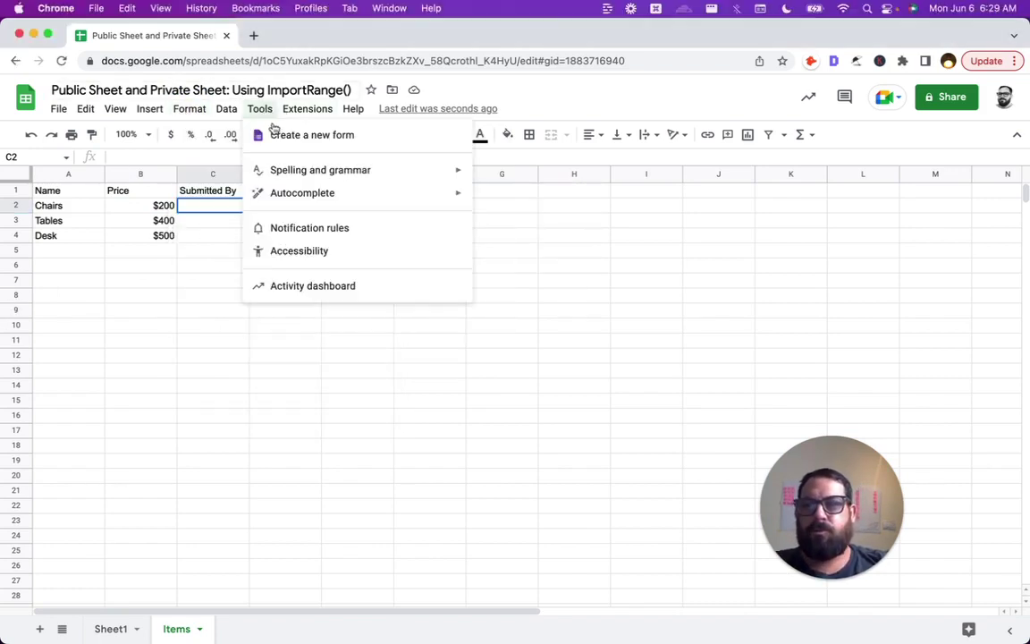
click(285, 138)
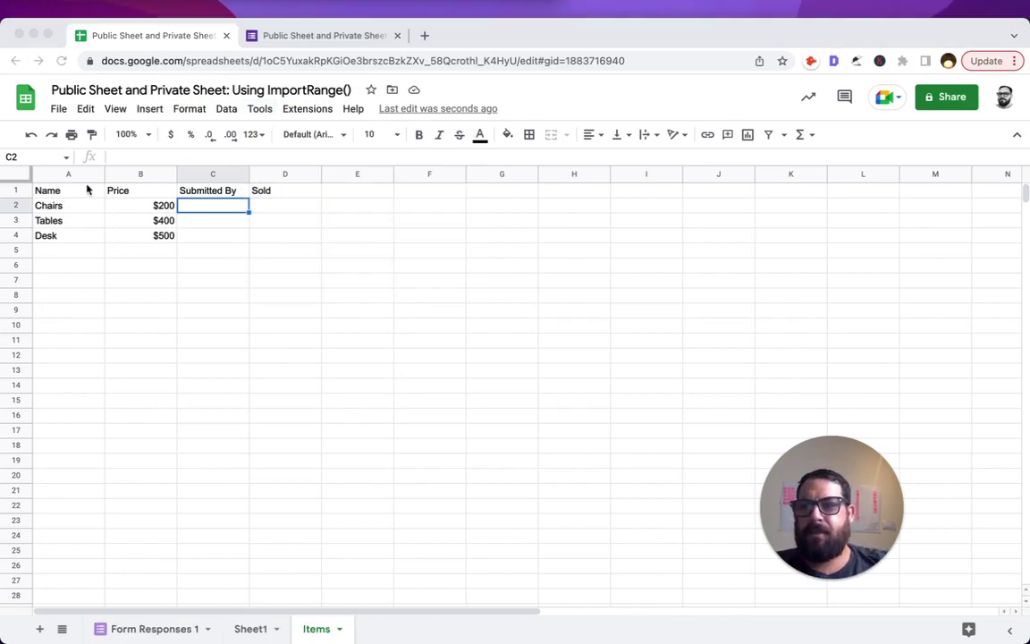
Check the Submissions sheet headed Timestamp, Name, Price and Your Name in the spreadsheet
click(159, 631)
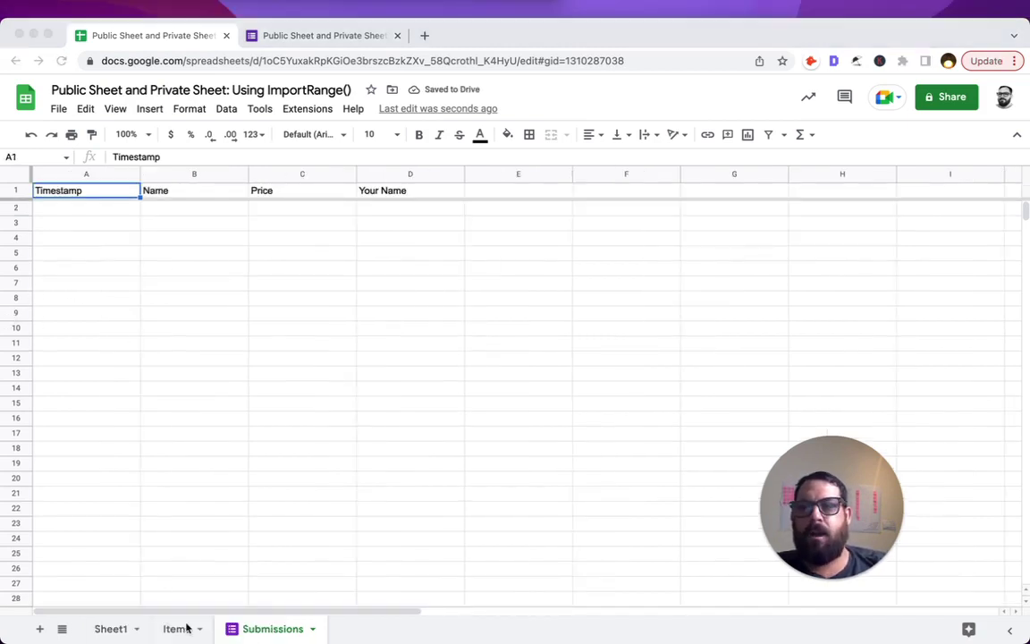
click(185, 629)
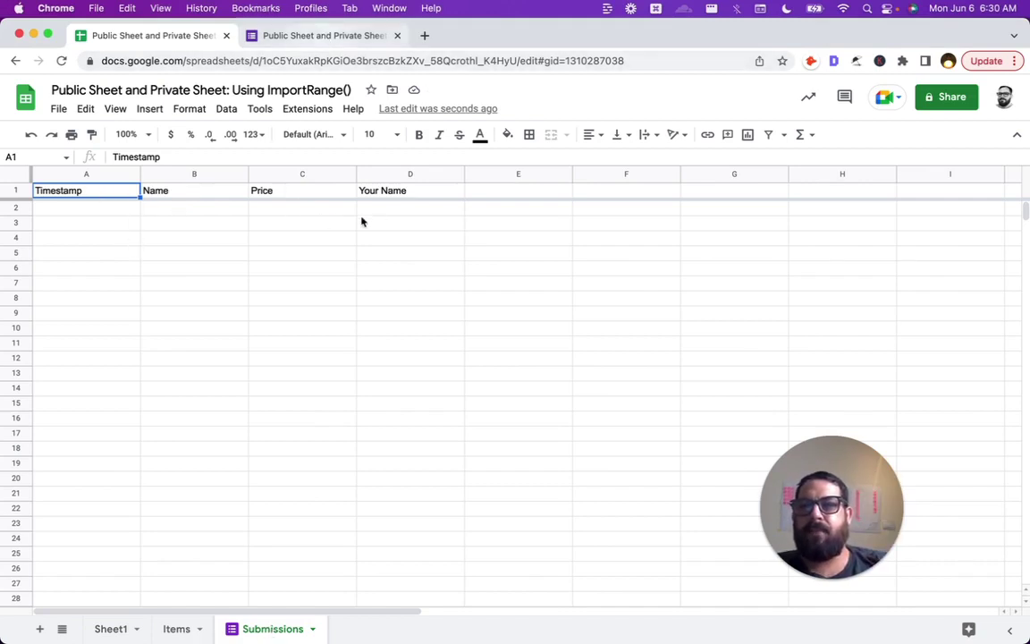
key(Down)
key(Down)
key(Down)
click(400, 211)
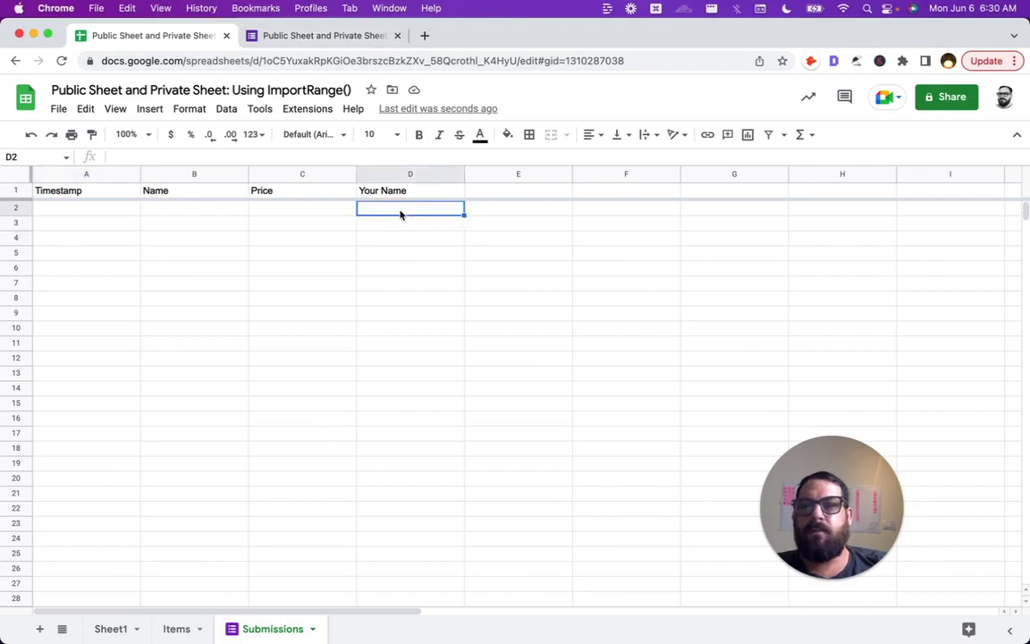
click(323, 38)
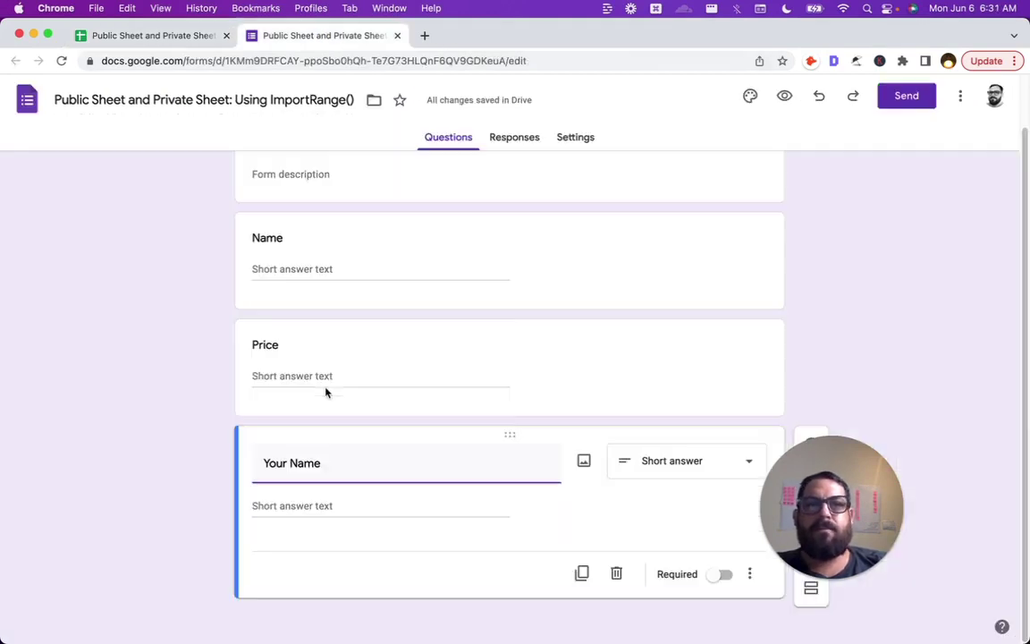
Review the Responses options on the form's Settings tab
click(576, 137)
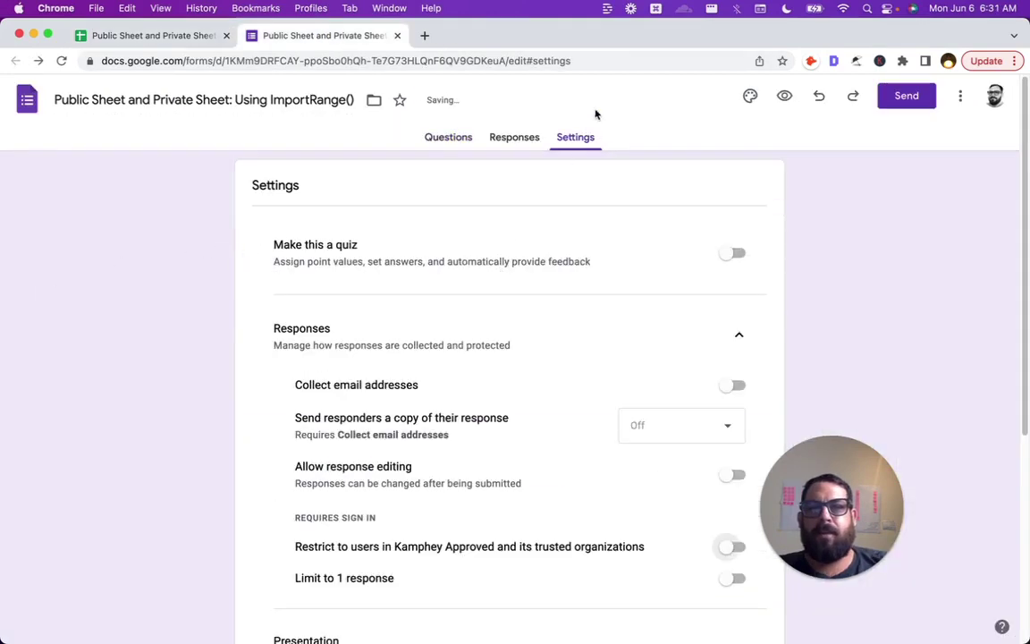
scroll(403, 351, down, 1)
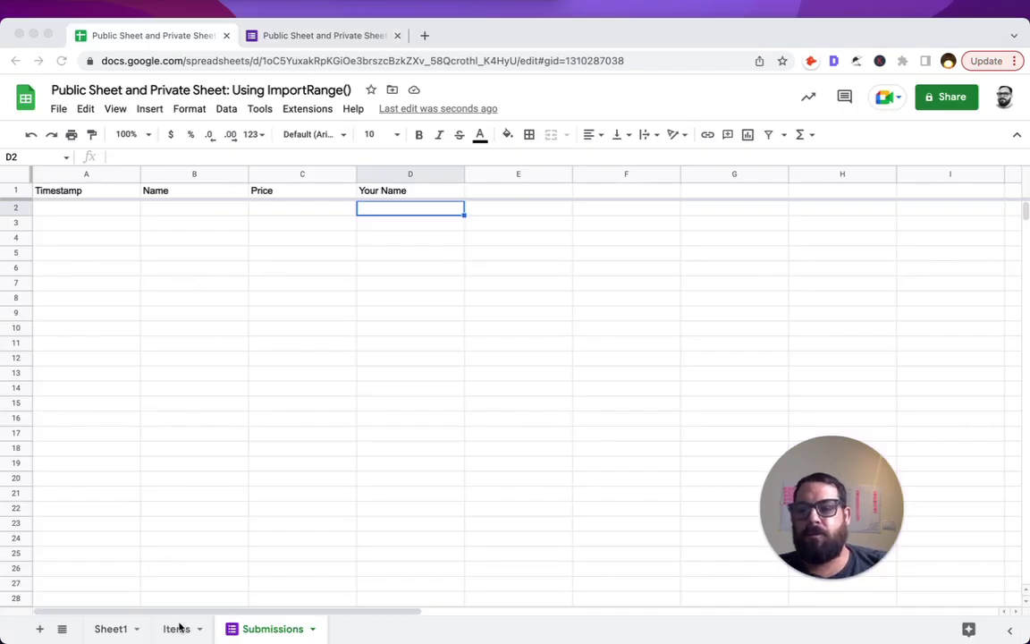
Create a new blank spreadsheet with sheet.new in a new browser tab
click(177, 629)
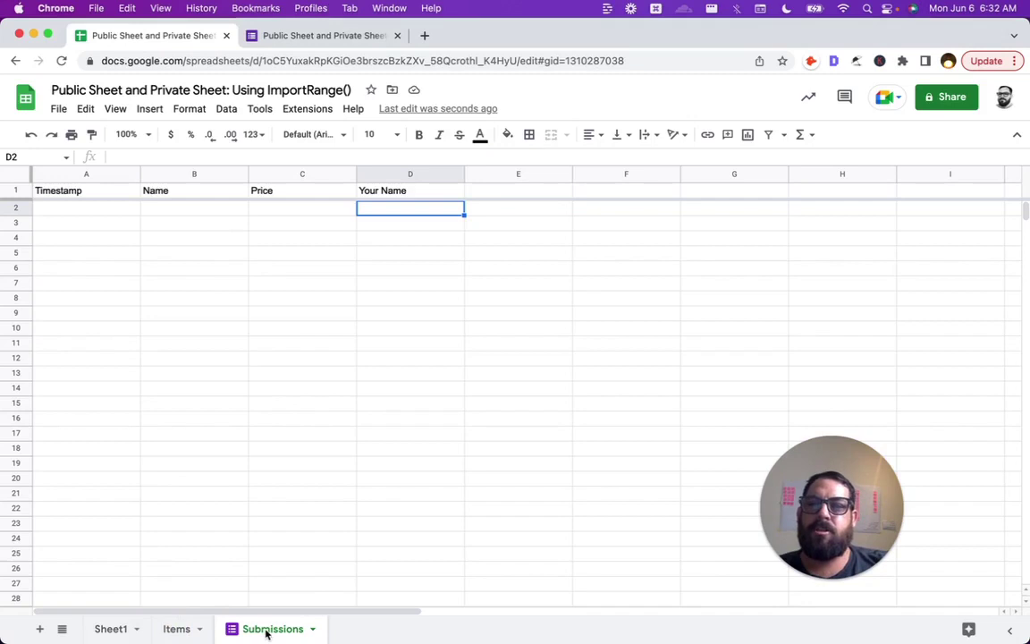
click(179, 628)
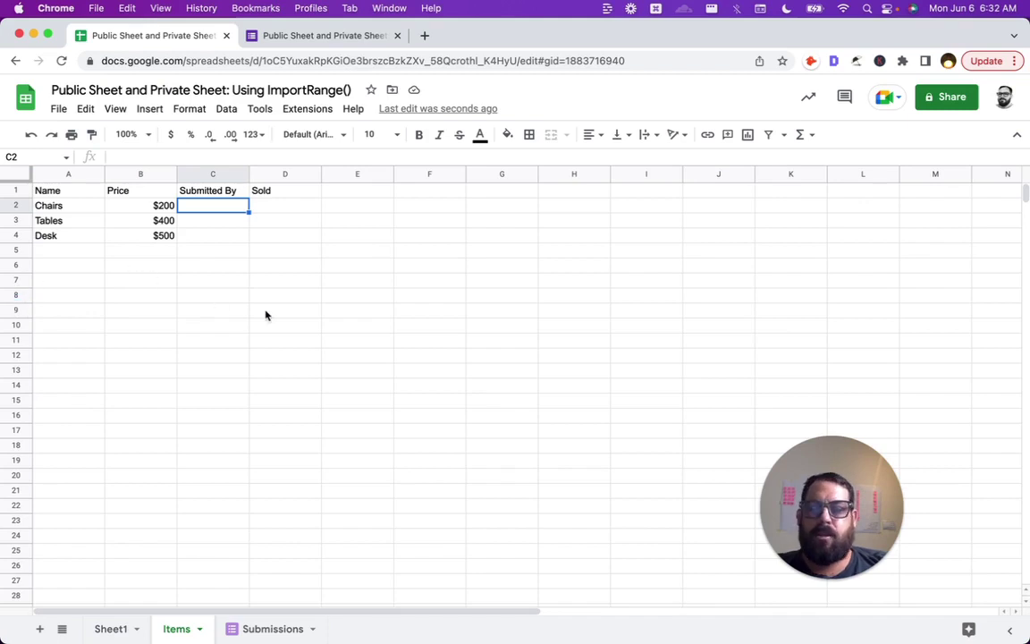
key(super+t)
text(sheet.new/2)
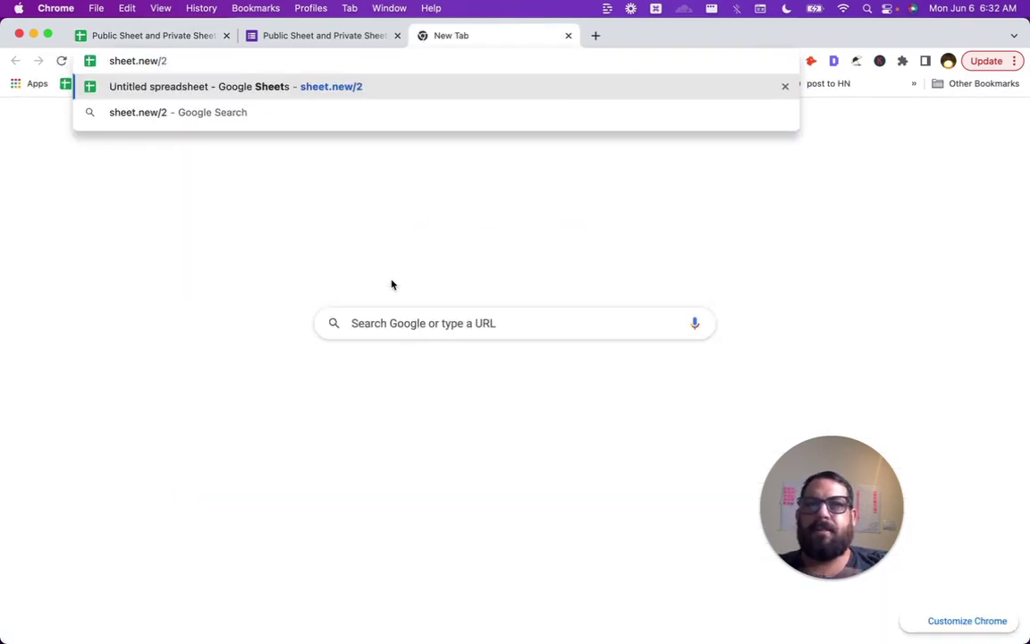
key(Return)
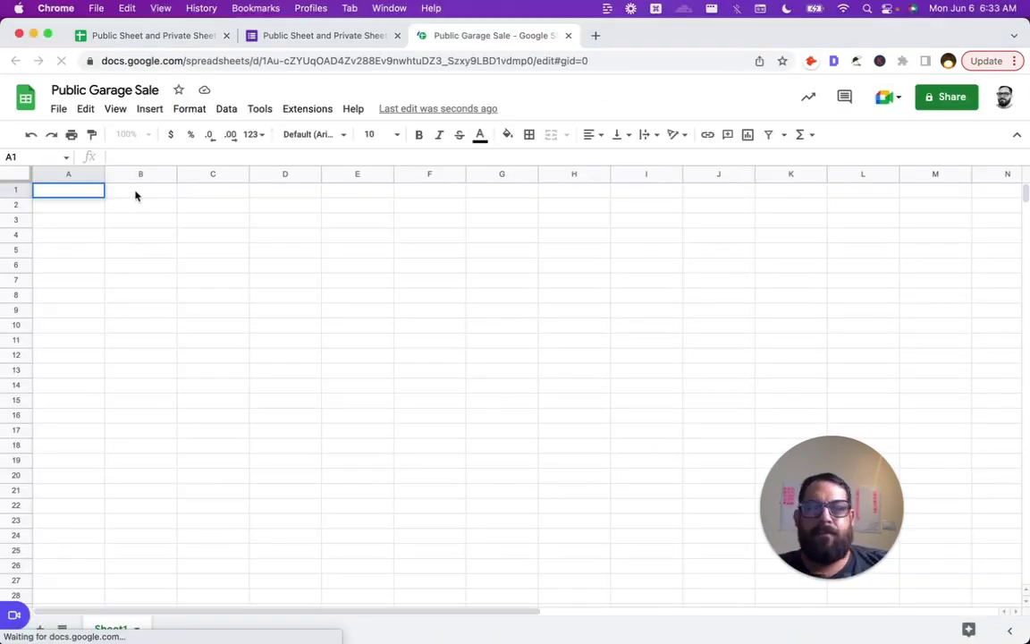
Start an =Importrange( formula in cell A1 of the Public Garage Sale sheet
double_click(87, 193)
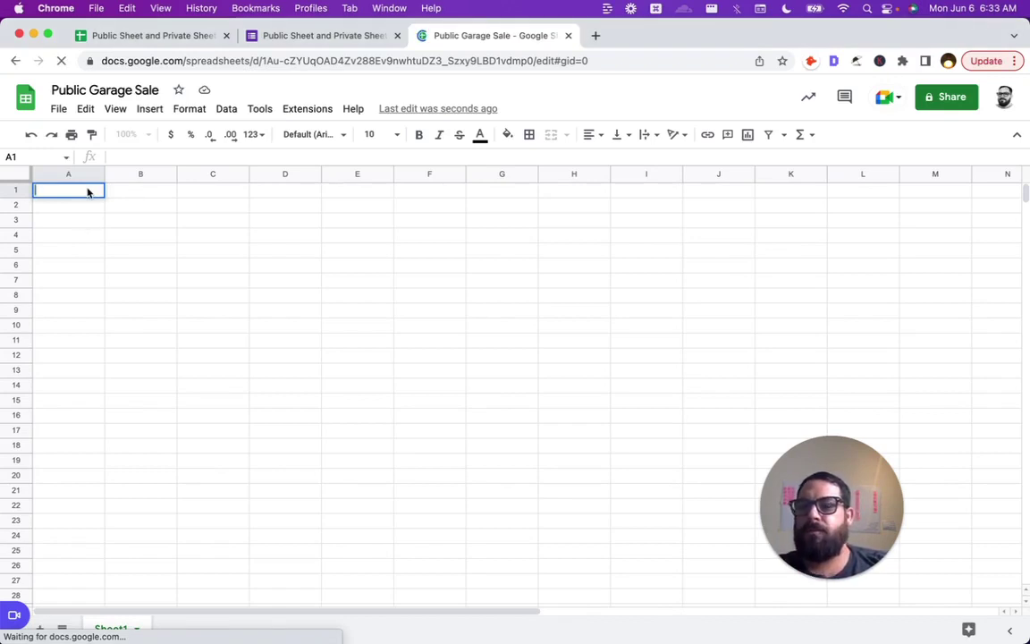
key(Return)
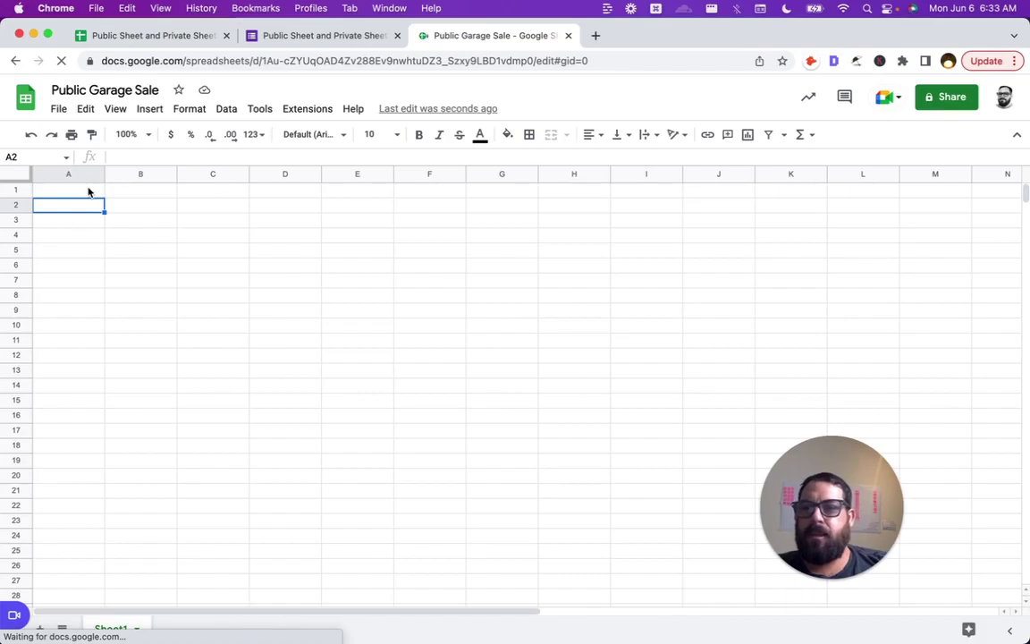
click(87, 191)
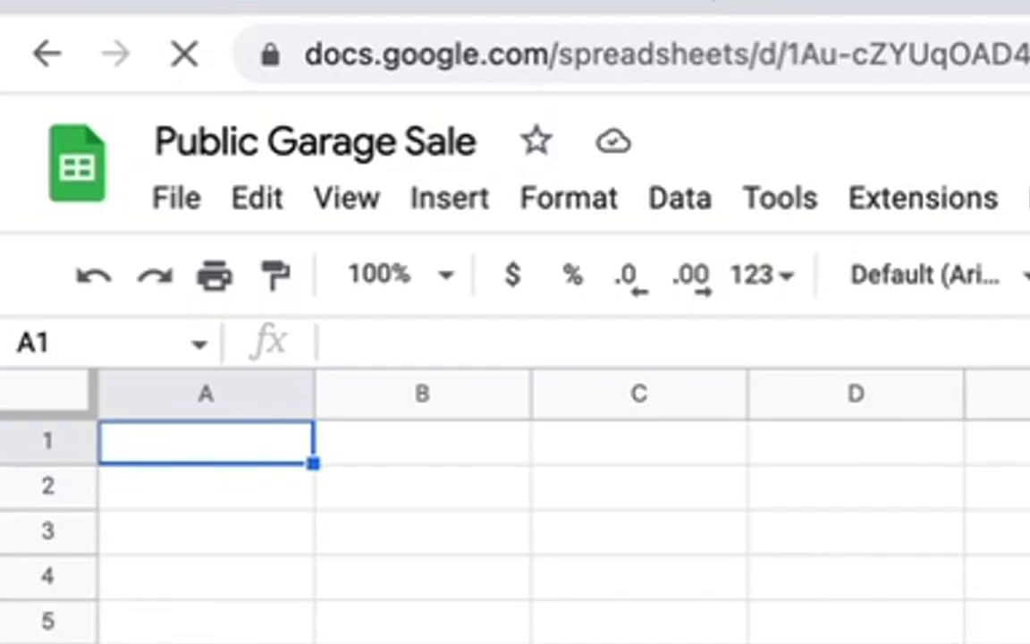
key(Return)
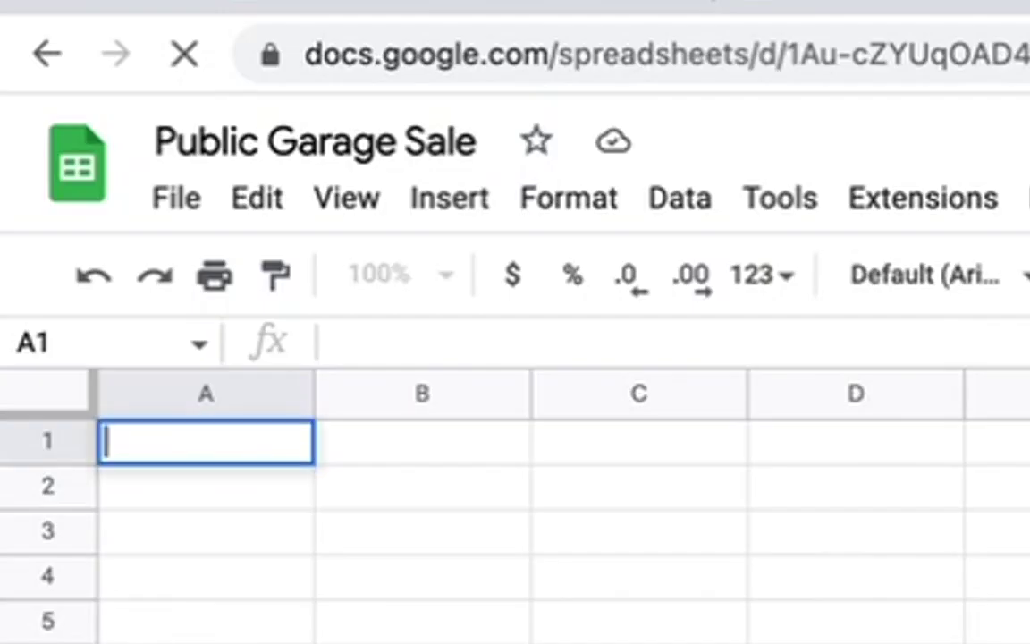
text(=Importrang)
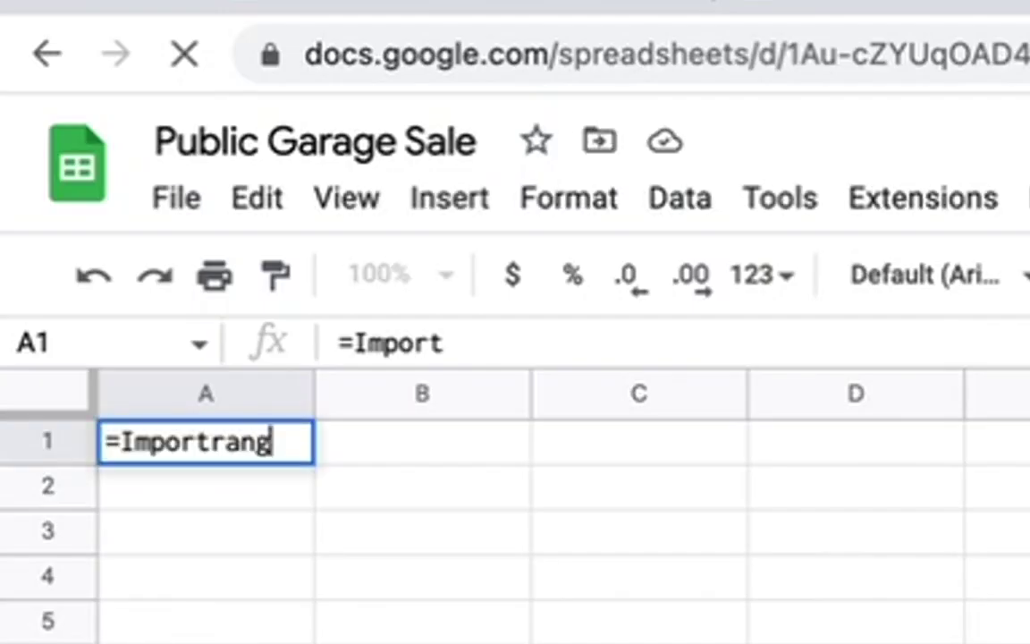
text(e()
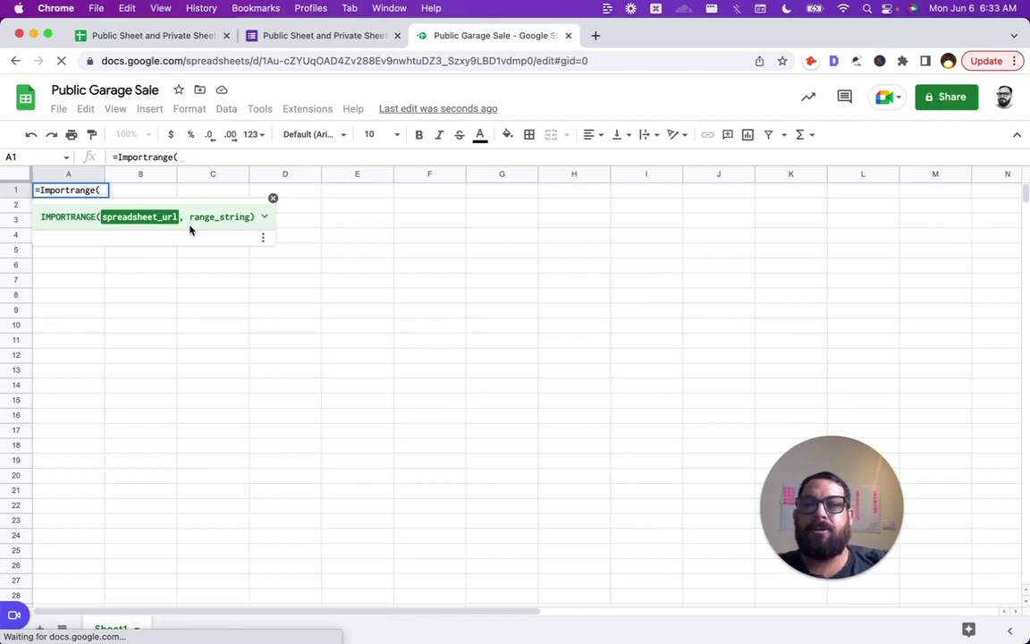
Paste the private sheet's URL in quotes into the formula, add a comma, and commit it
click(183, 39)
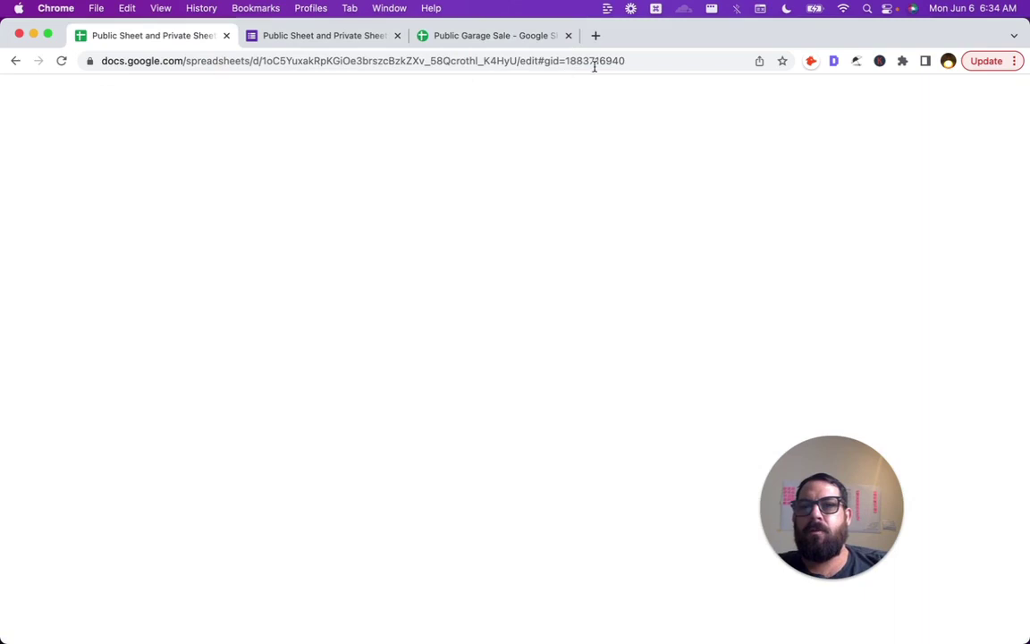
click(427, 61)
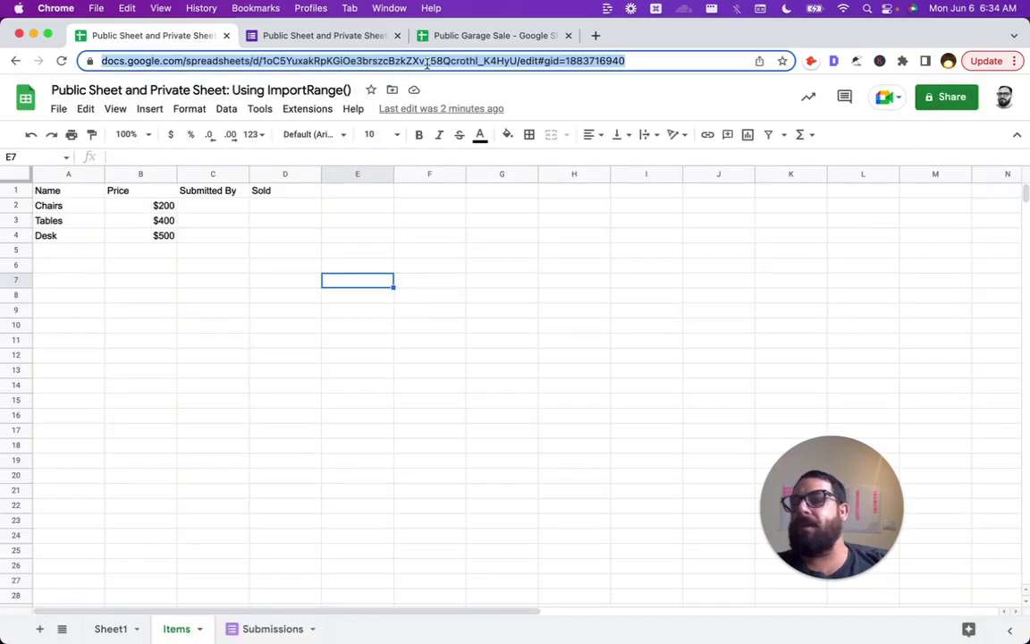
click(489, 35)
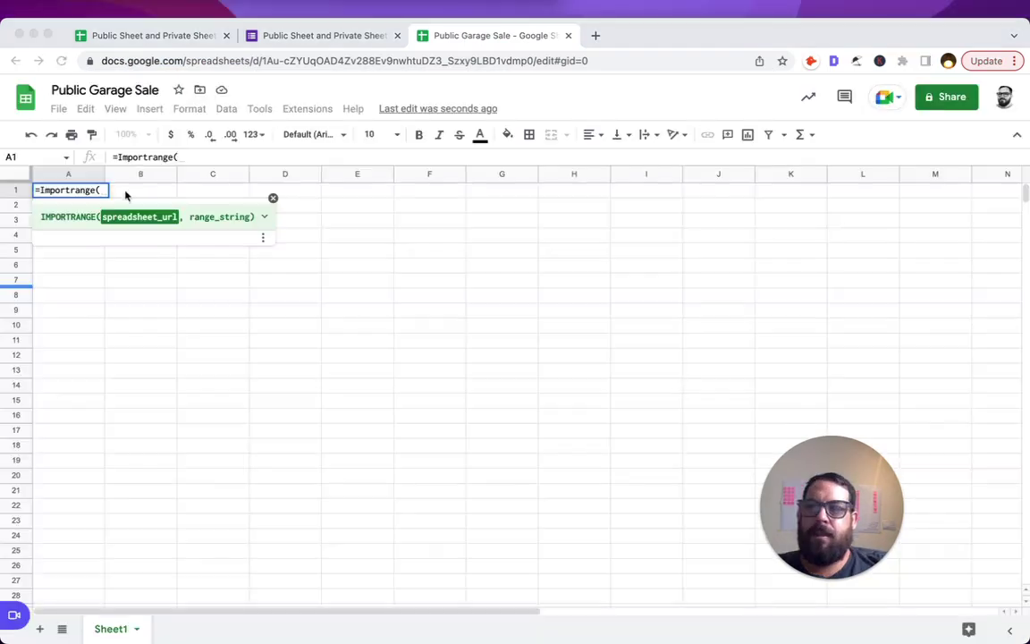
text(")
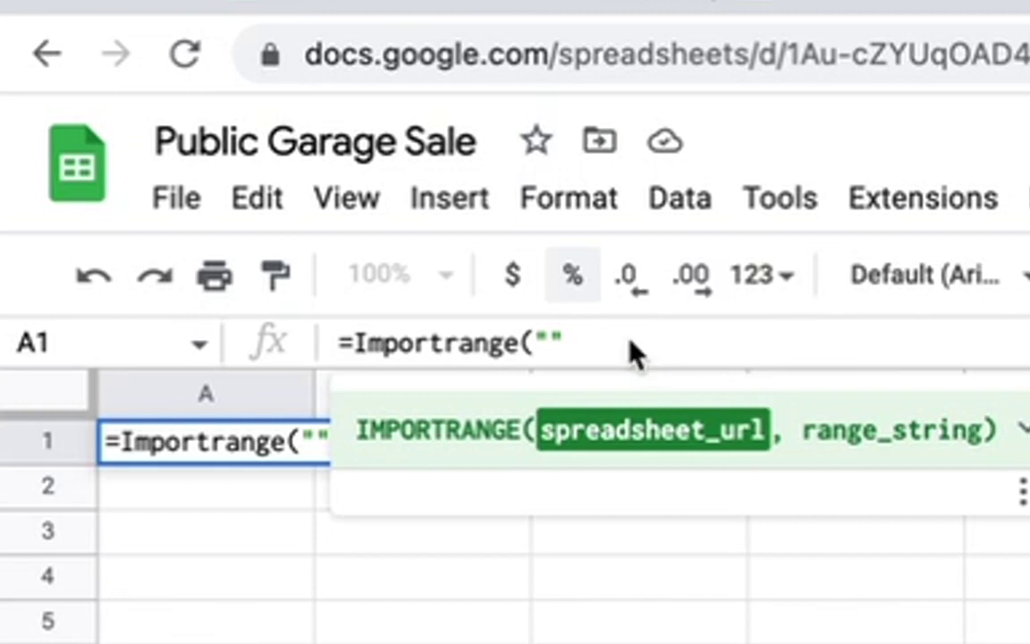
key(super+v)
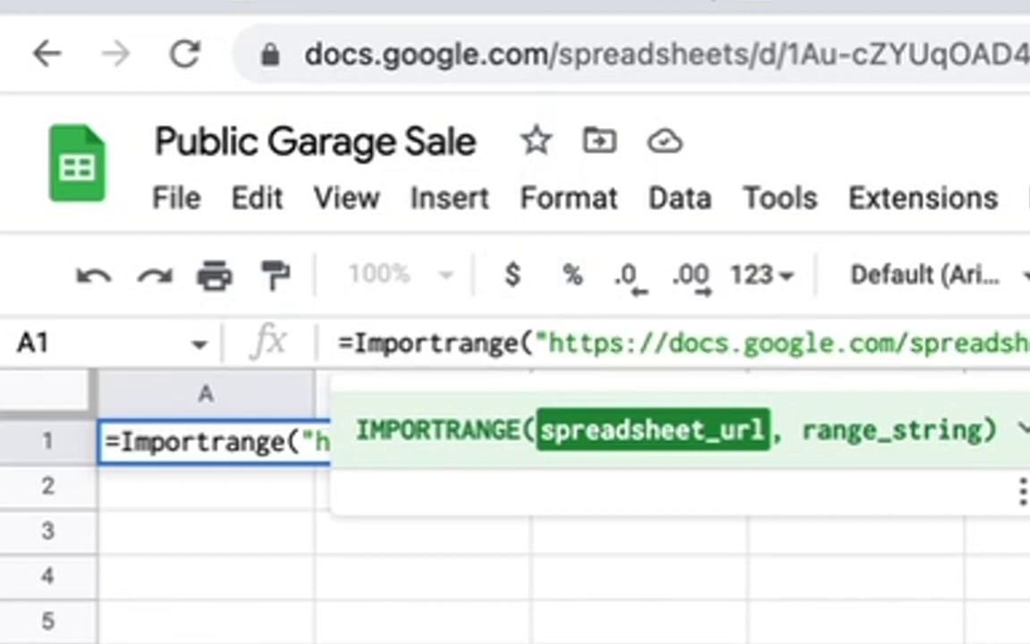
text(,)
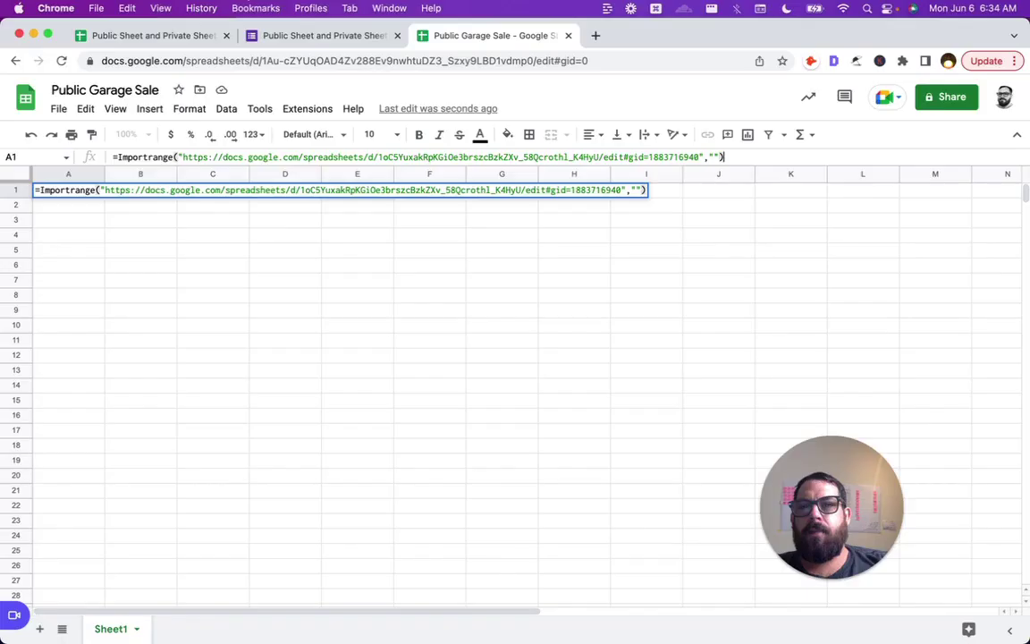
key(Return)
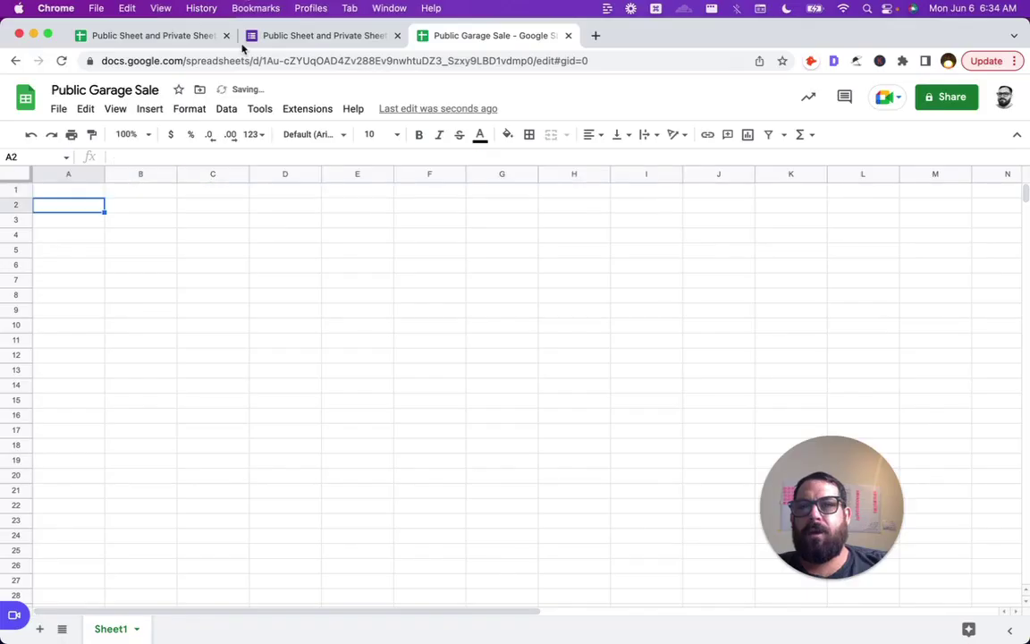
click(138, 37)
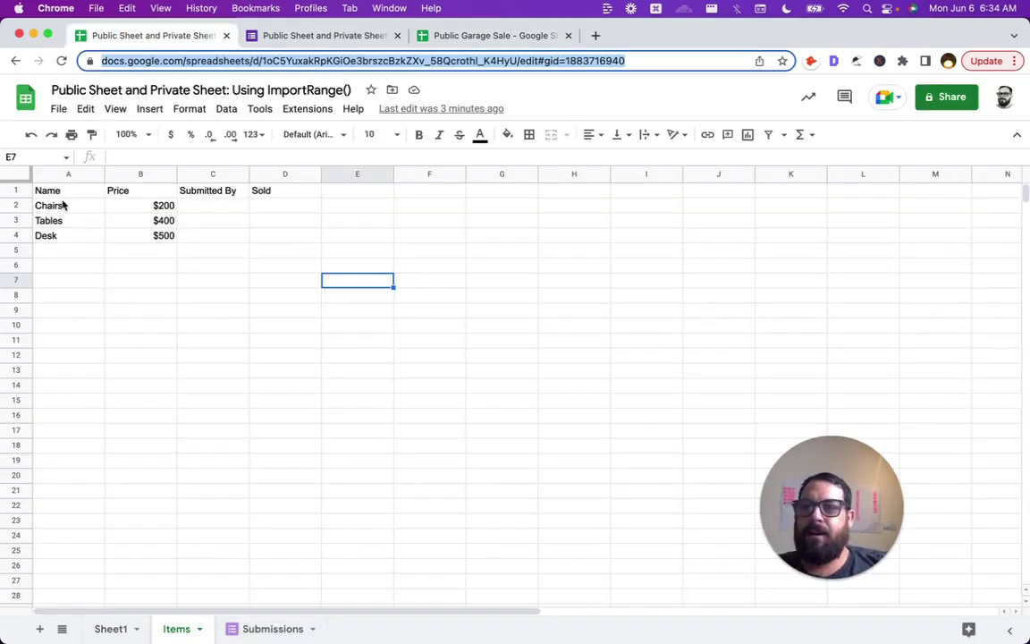
click(283, 207)
right_click(287, 209)
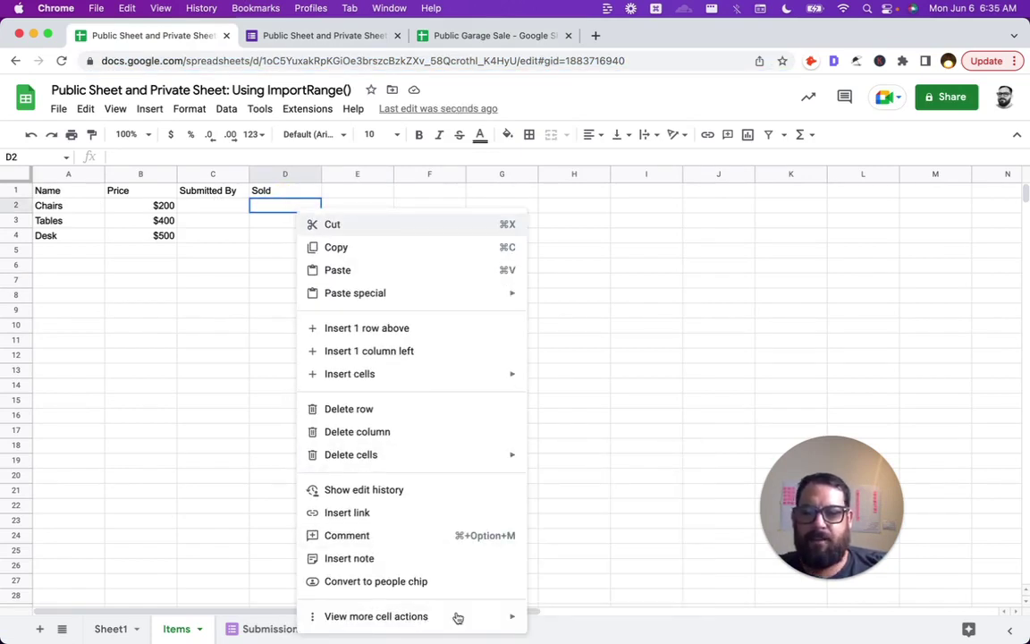
mouse_move(456, 617)
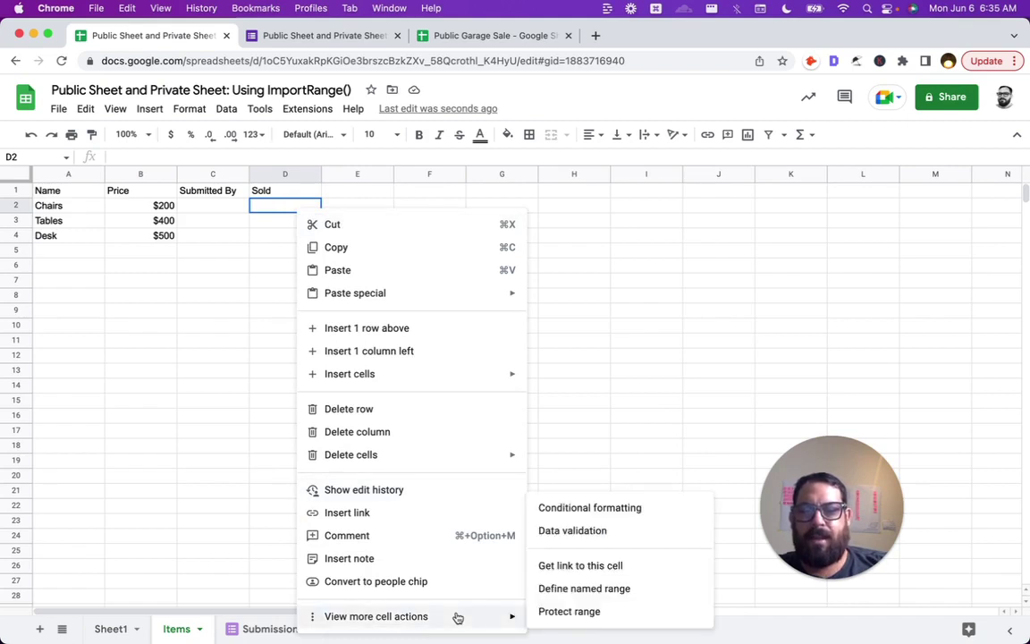
click(609, 531)
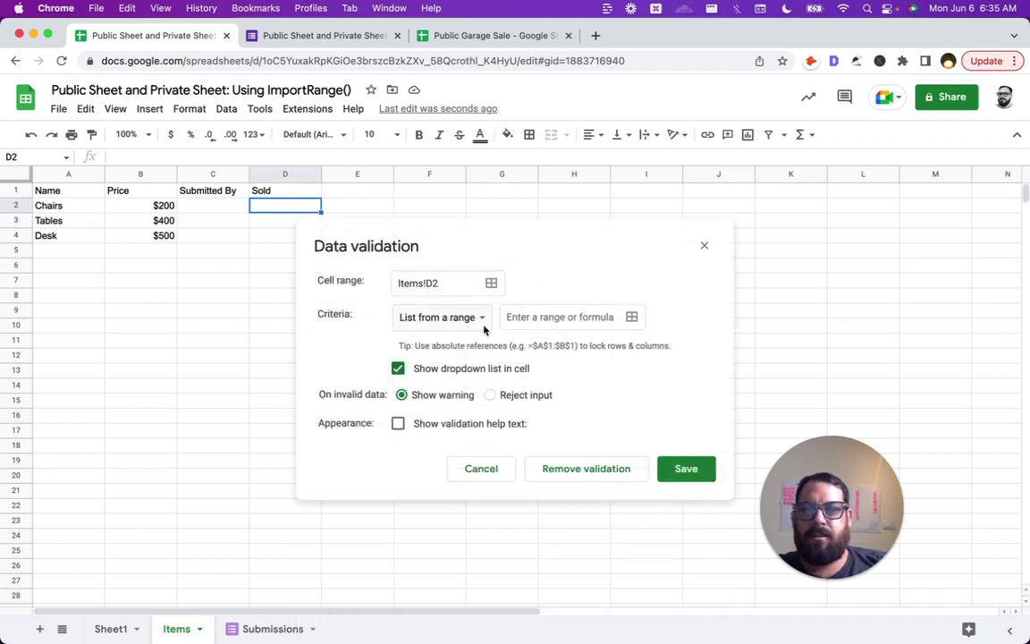
click(484, 327)
click(472, 341)
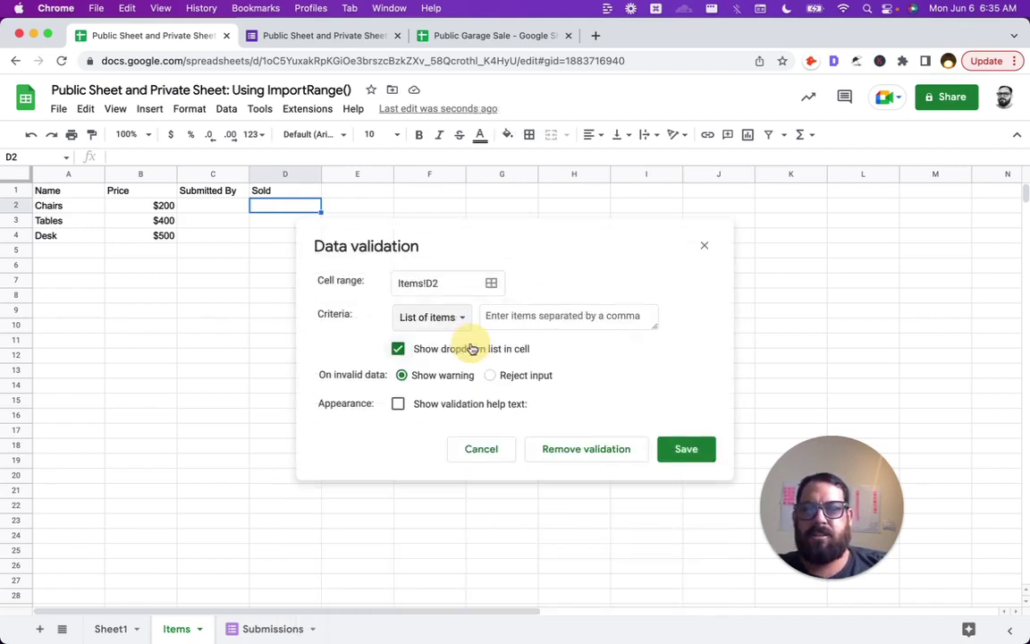
click(517, 312)
text(Sold,)
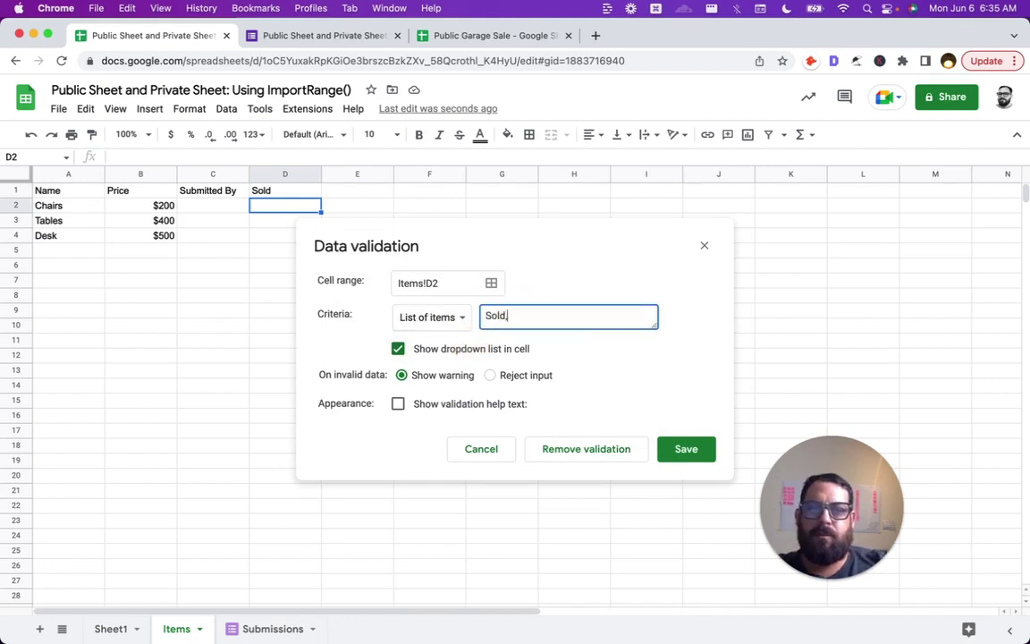
text(Pending,Fa)
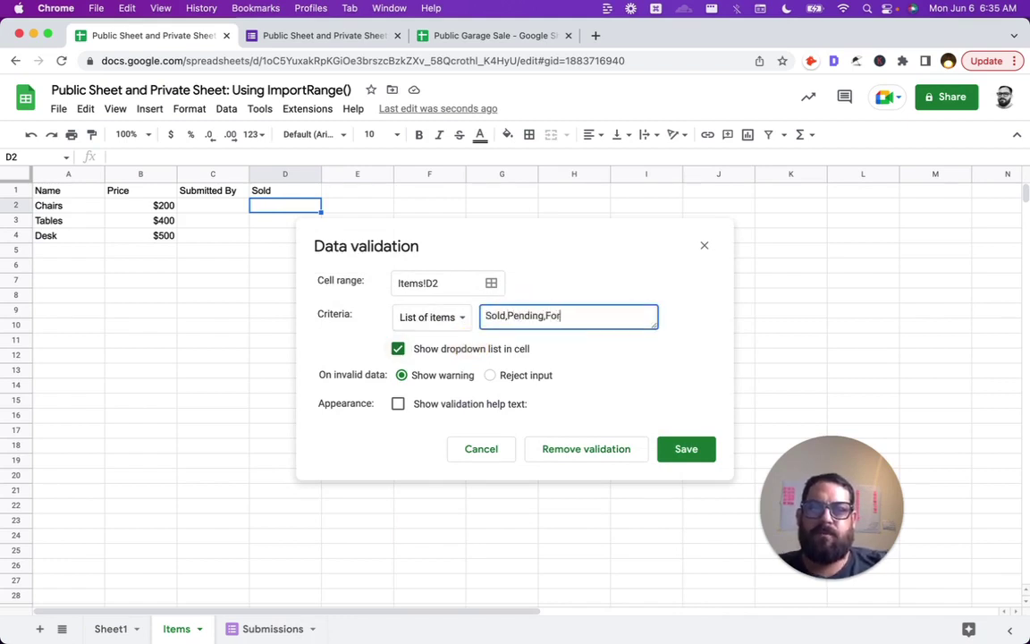
key(BackSpace)
key(BackSpace)
text(Available)
click(683, 449)
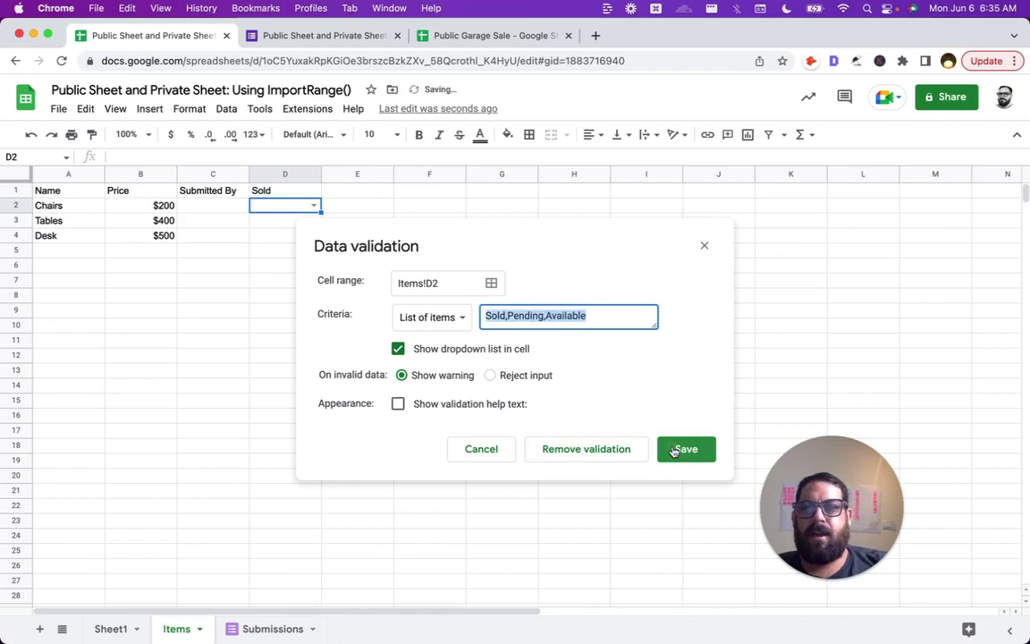
key(super+shift+Down)
key(super+v)
key(super+Up)
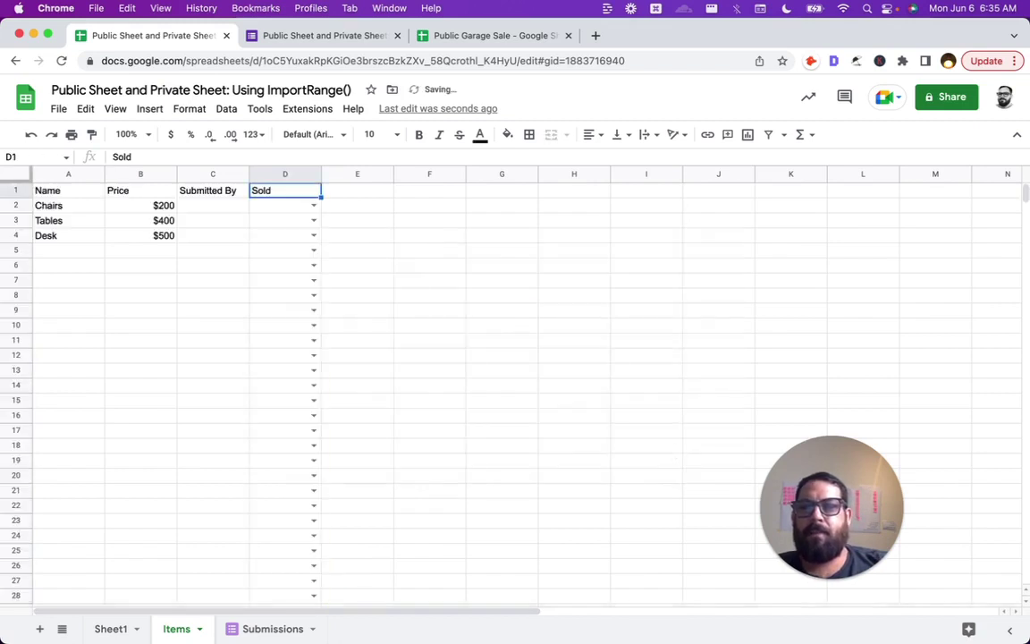
key(Down)
click(294, 209)
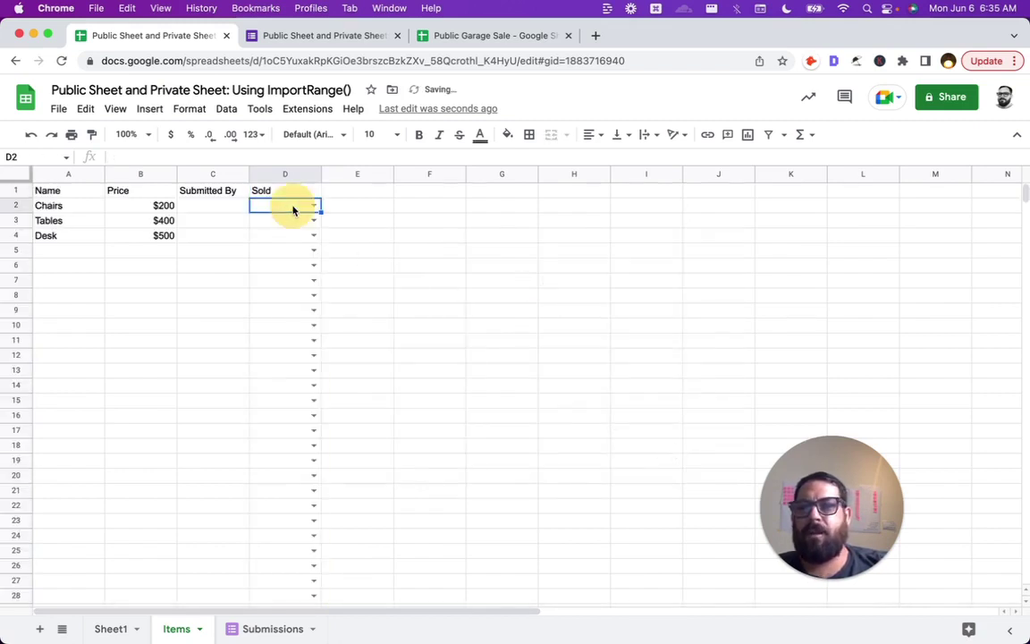
double_click(298, 207)
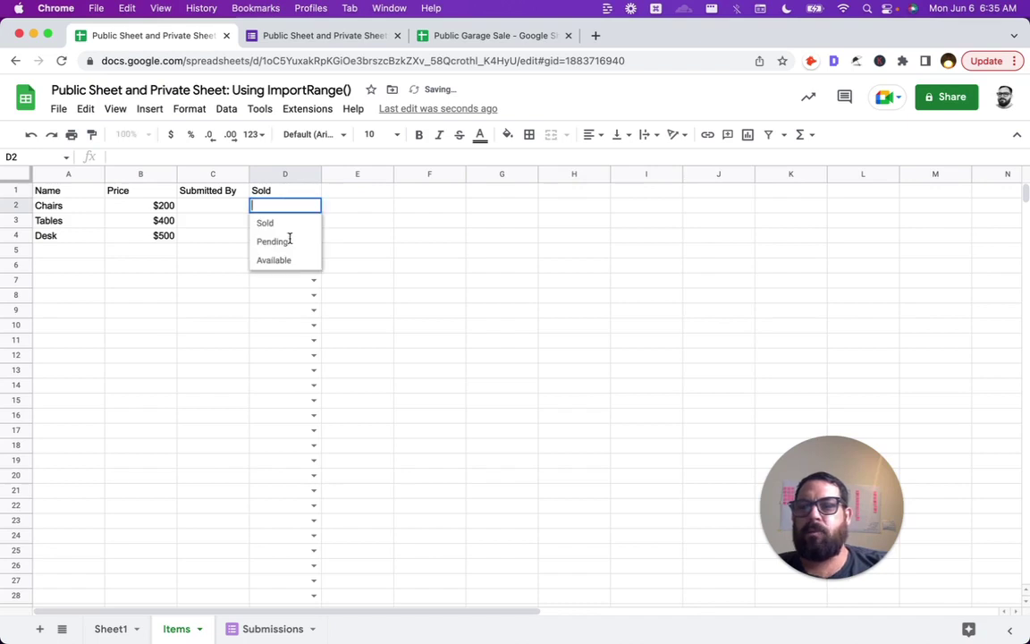
click(282, 260)
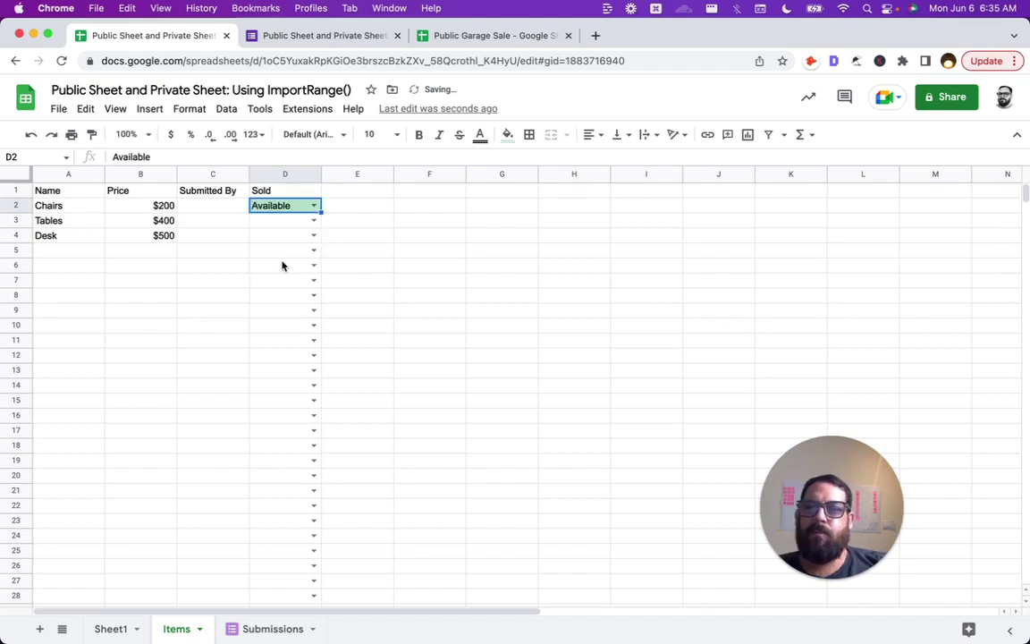
key(shift+Down)
key(shift+Down)
text(Available Available)
key(ctrl+space)
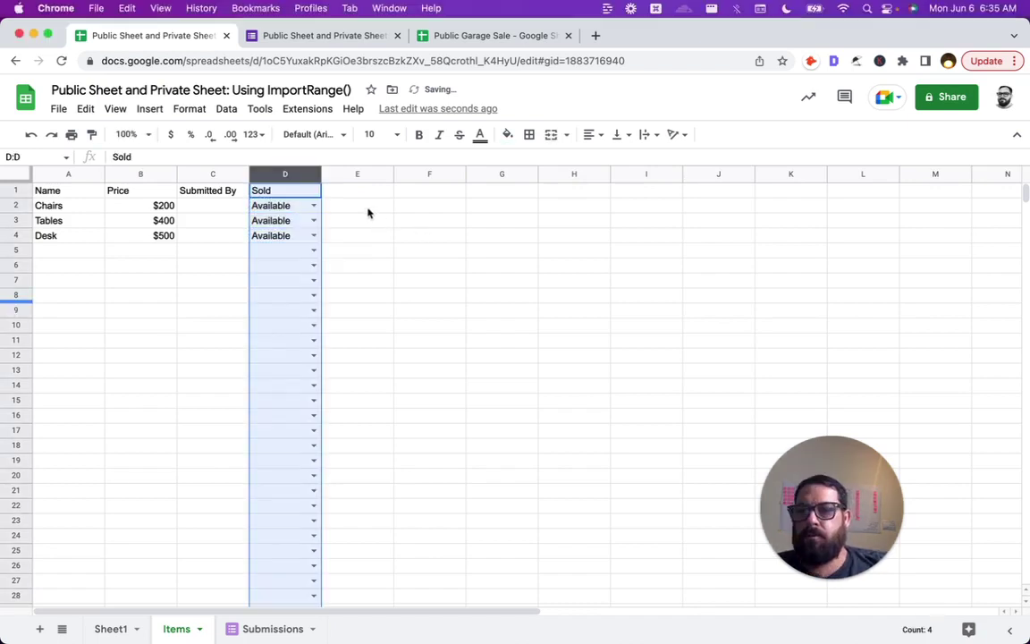
click(302, 209)
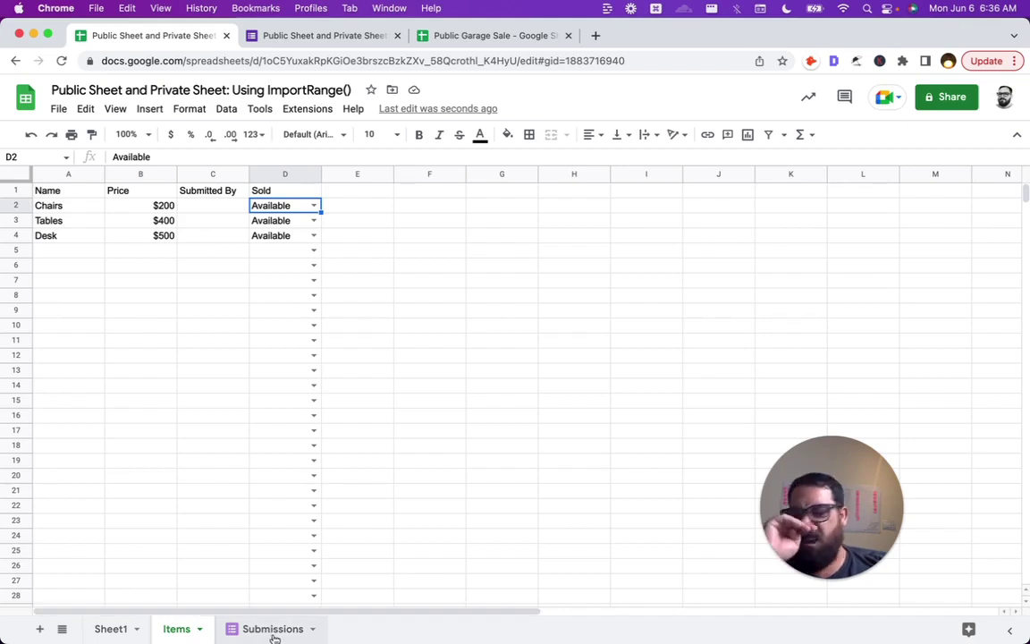
Add Notes and Commission headers in E1 and F1 next to Sold
click(339, 191)
text(Notes)
key(Tab)
text(Cm)
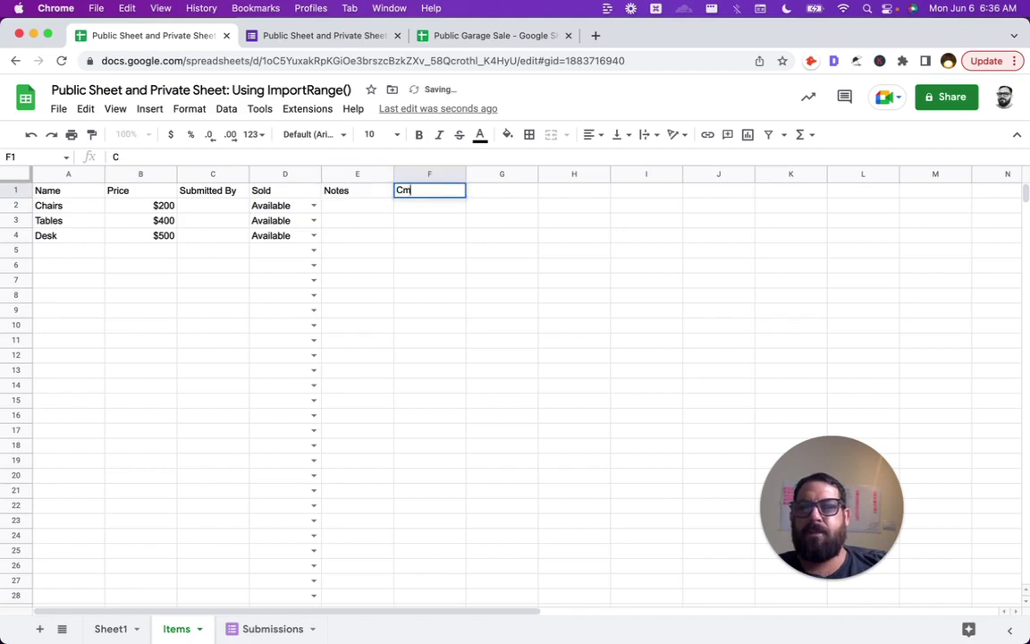
text(mmission)
key(Return)
Enter commissions of 10%, 50% and 50% for Chairs, Tables and Desk
key(Tab)
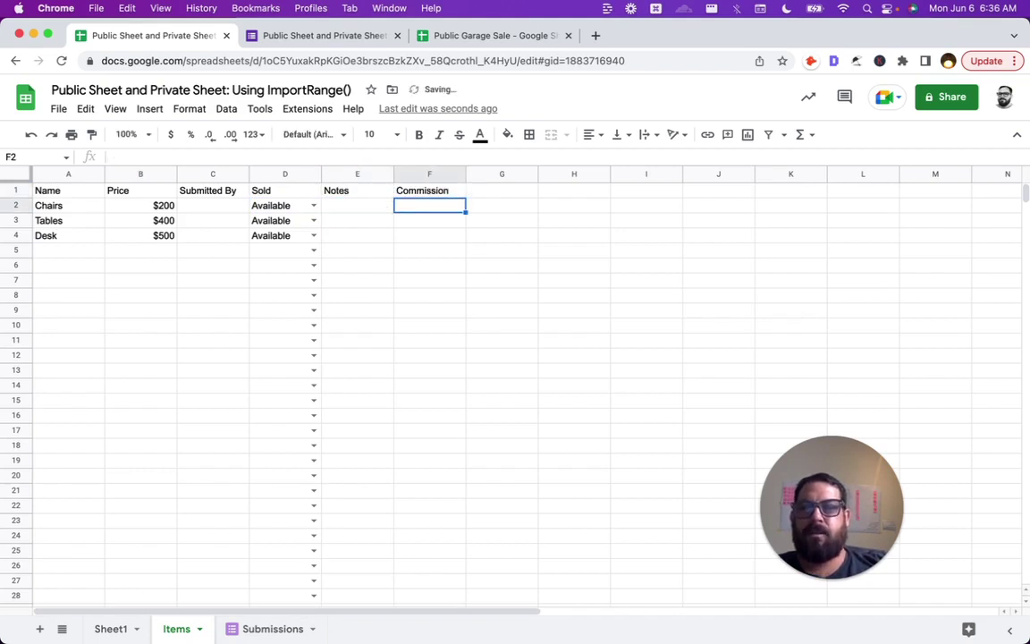
text(10%)
key(Return)
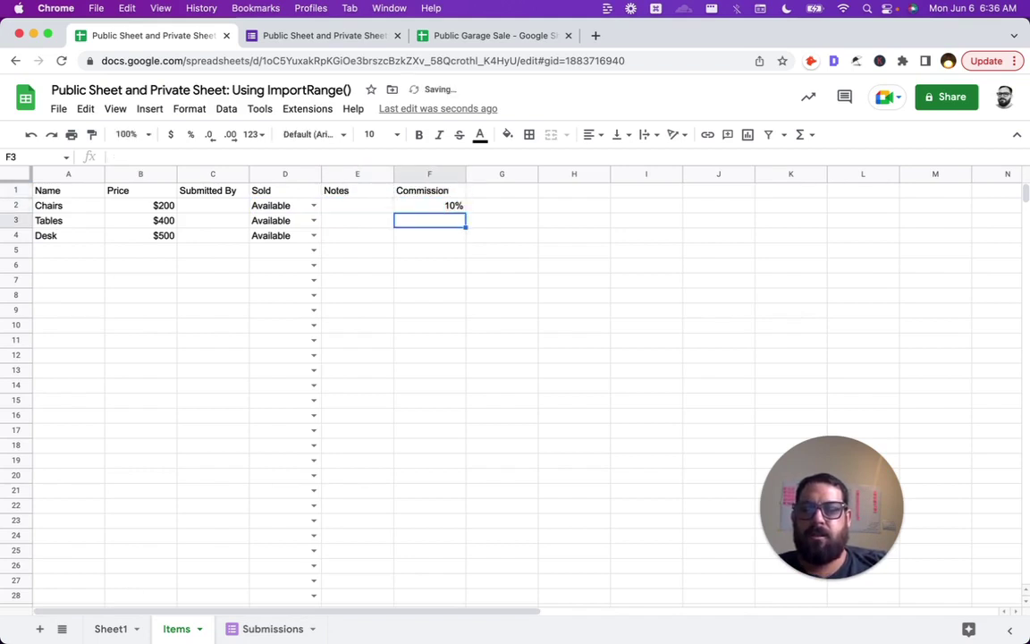
text(50%)
key(Return)
key(Up)
key(ctrl+c)
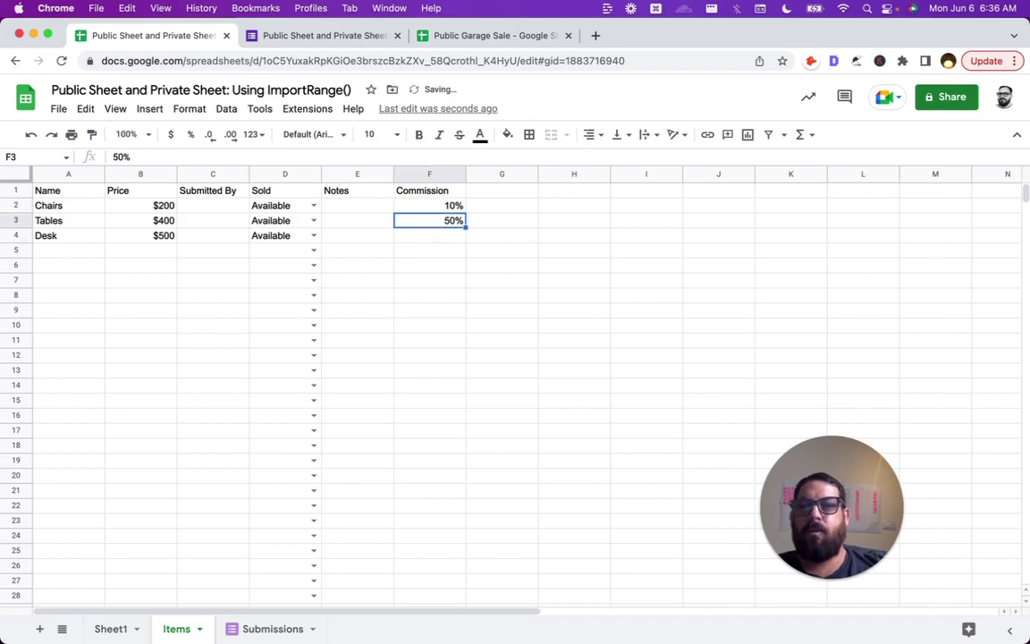
key(Down)
key(ctrl+v)
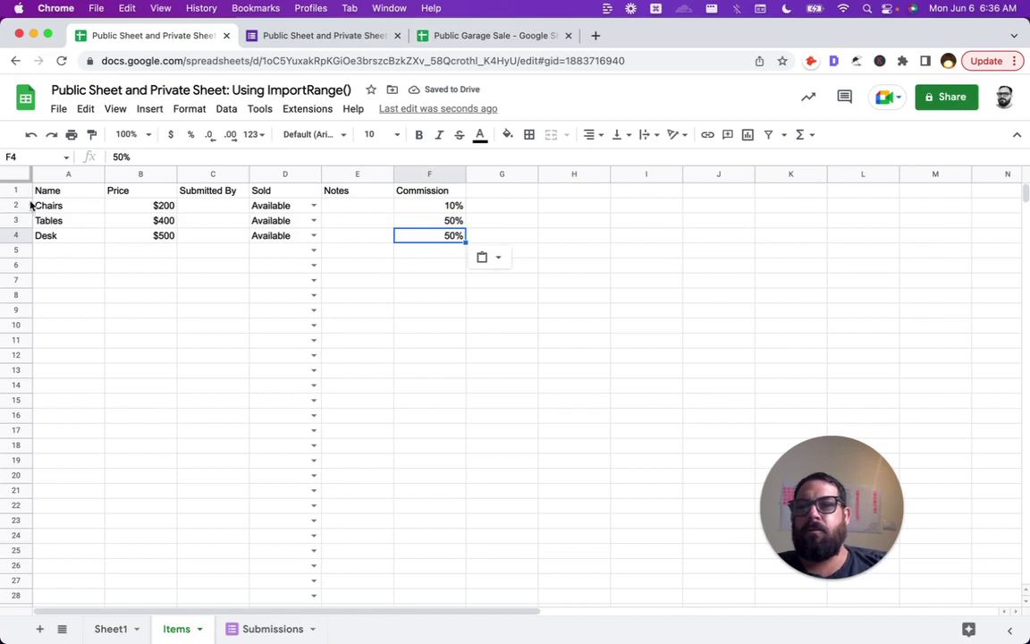
Look over the Chairs row cells, then select the whole Sold column
click(283, 209)
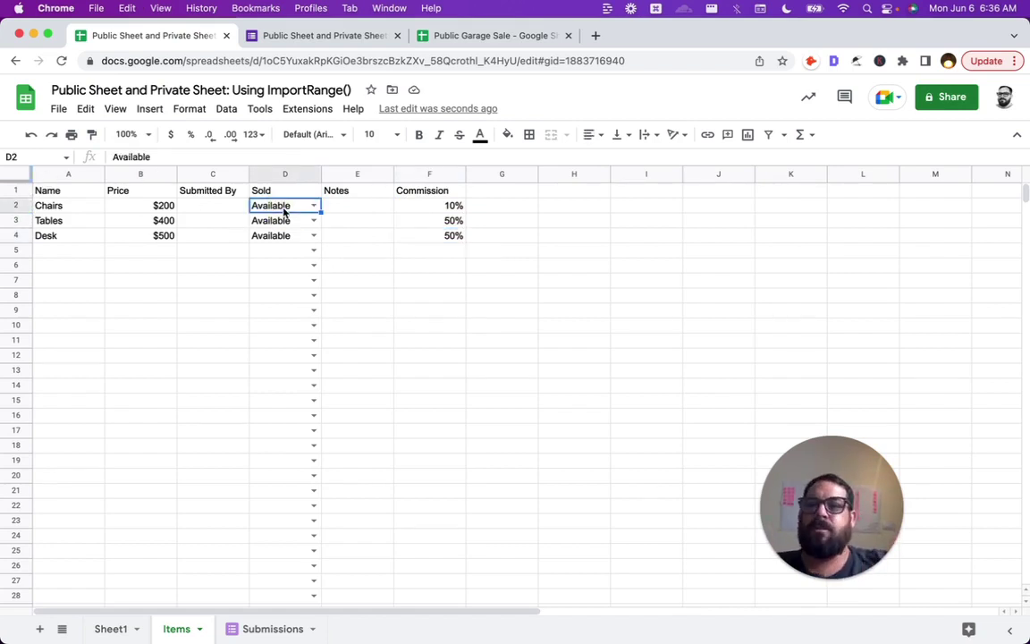
key(Left)
key(Left)
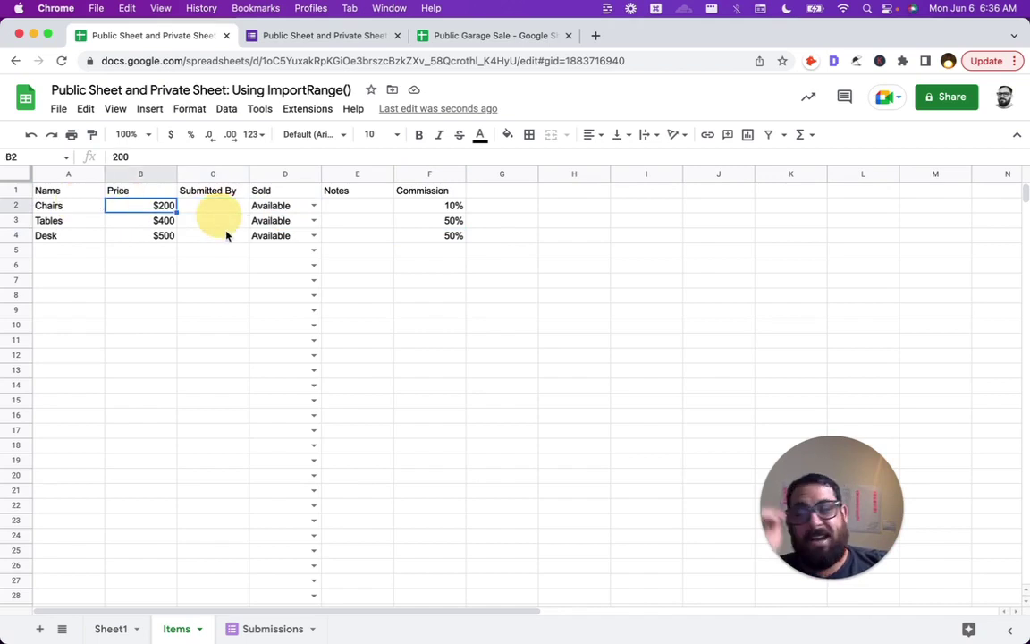
click(214, 220)
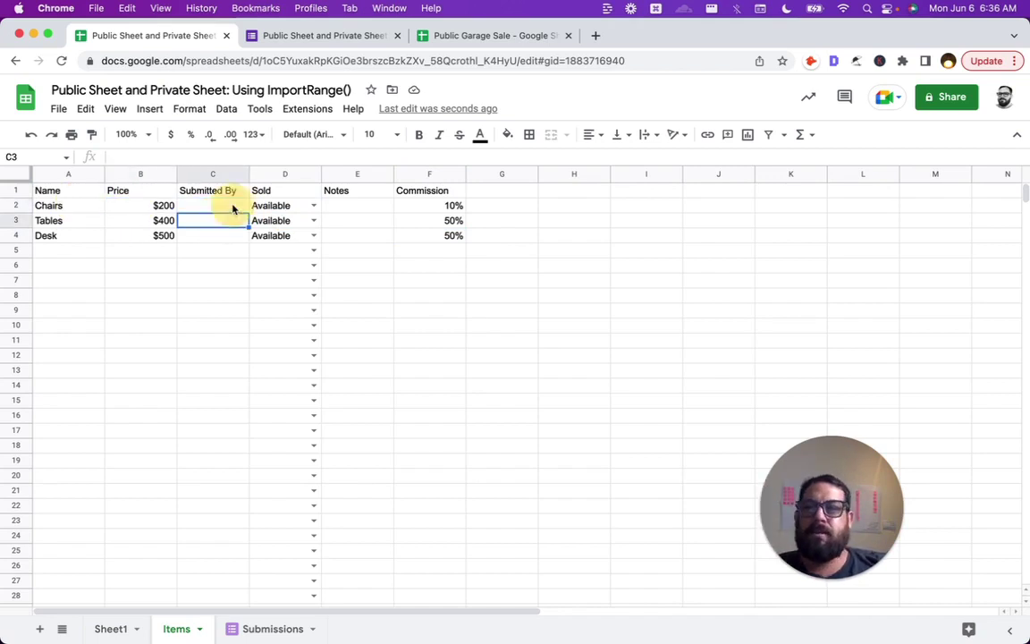
click(233, 207)
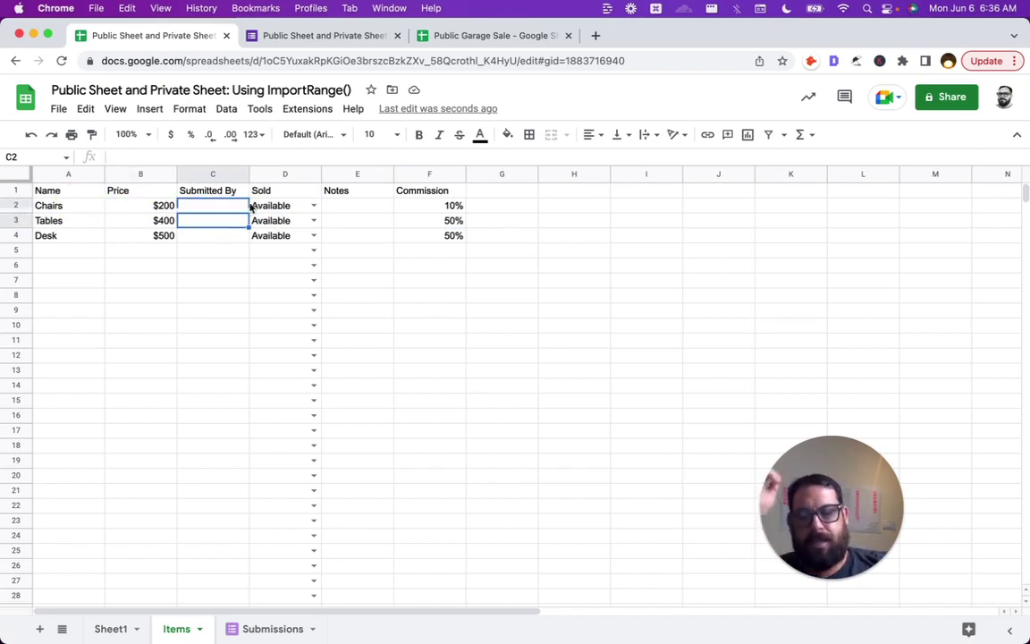
click(300, 174)
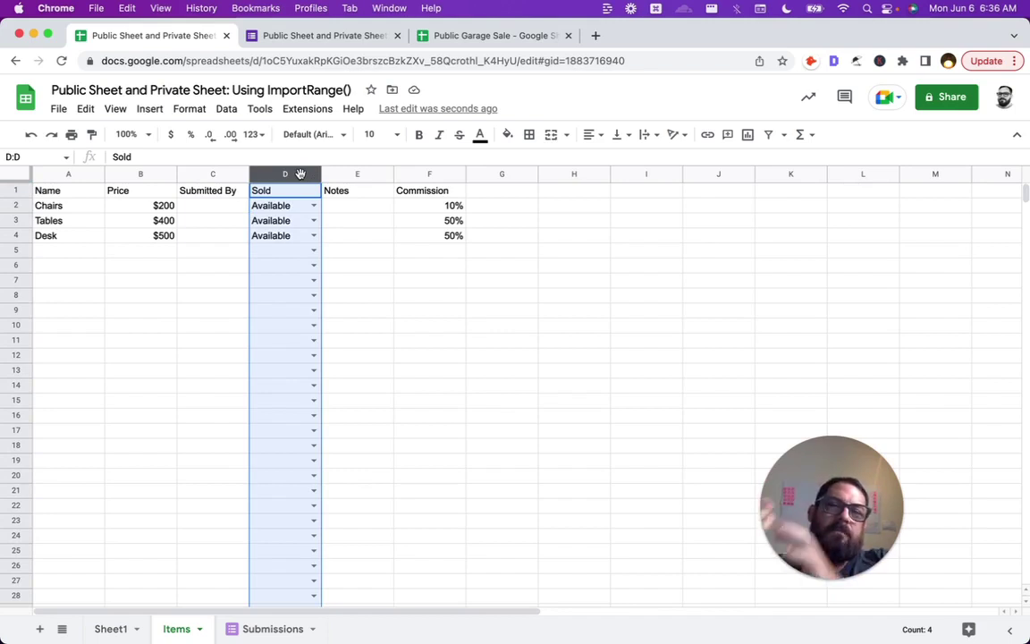
Drag the Sold column to sit between Price and Submitted By
drag(299, 173, 135, 191)
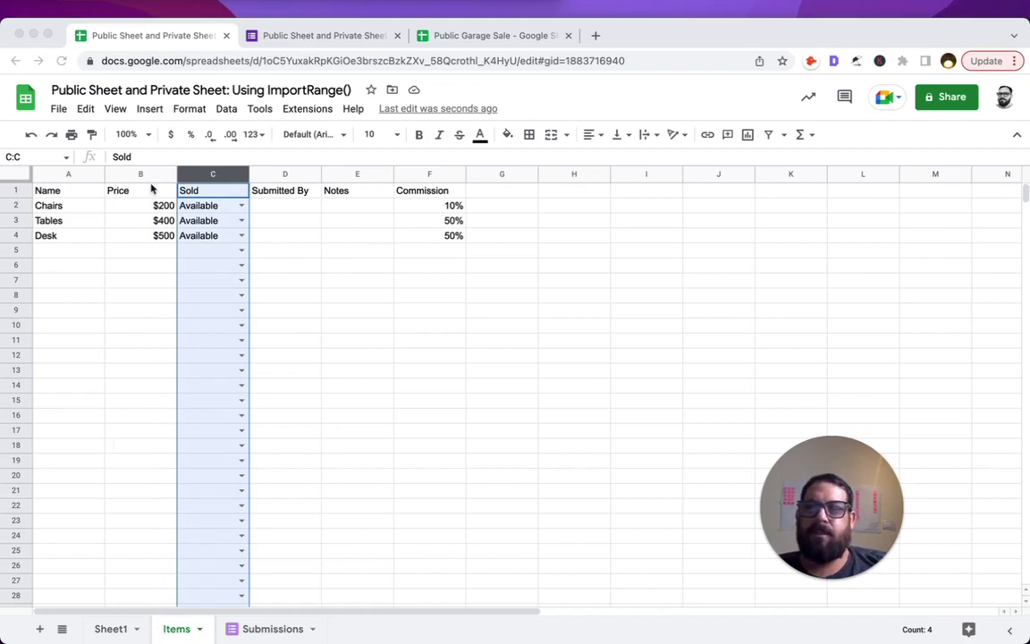
click(478, 36)
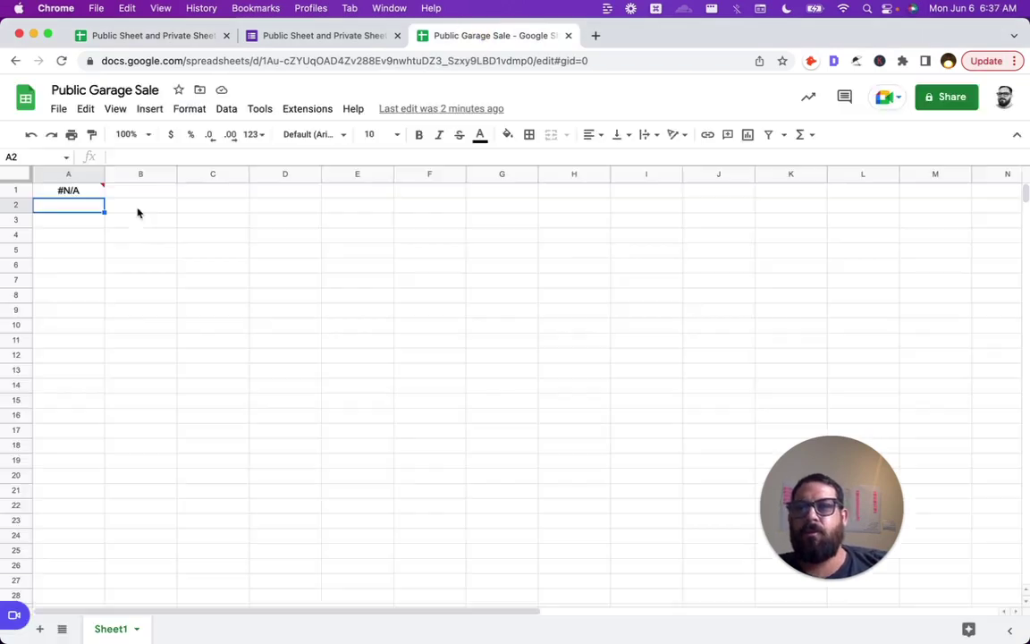
Edit the A1 IMPORTRANGE formula, typing items!A1 as its range argument
click(84, 192)
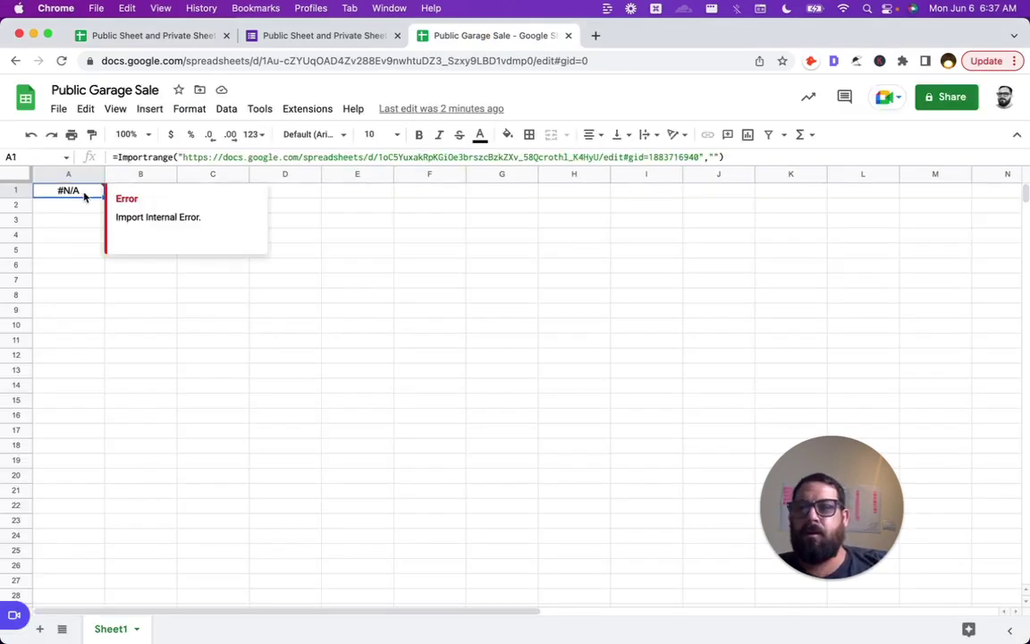
click(716, 158)
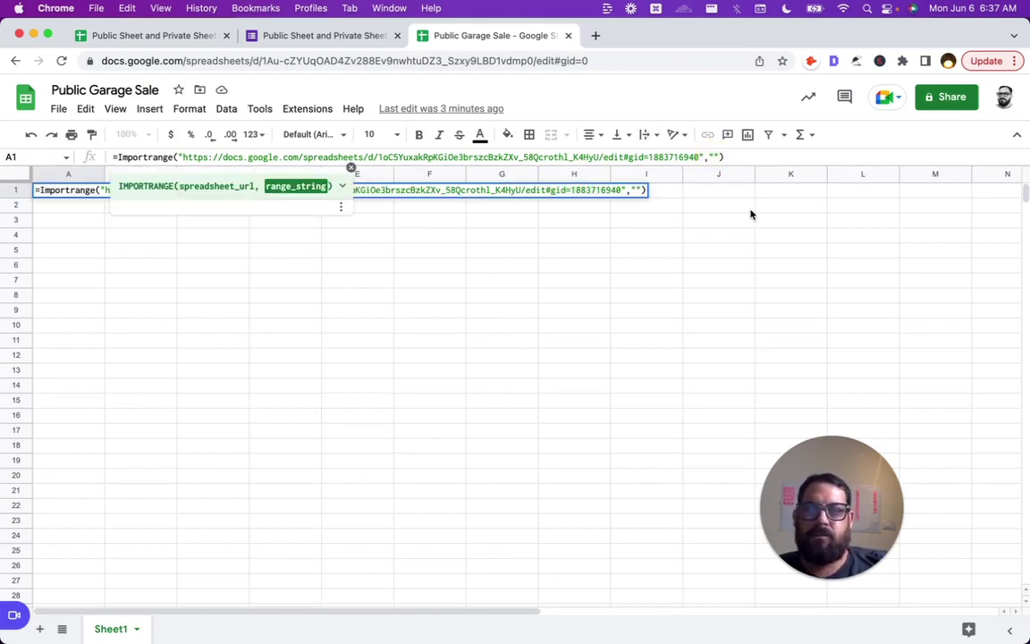
text(items!)
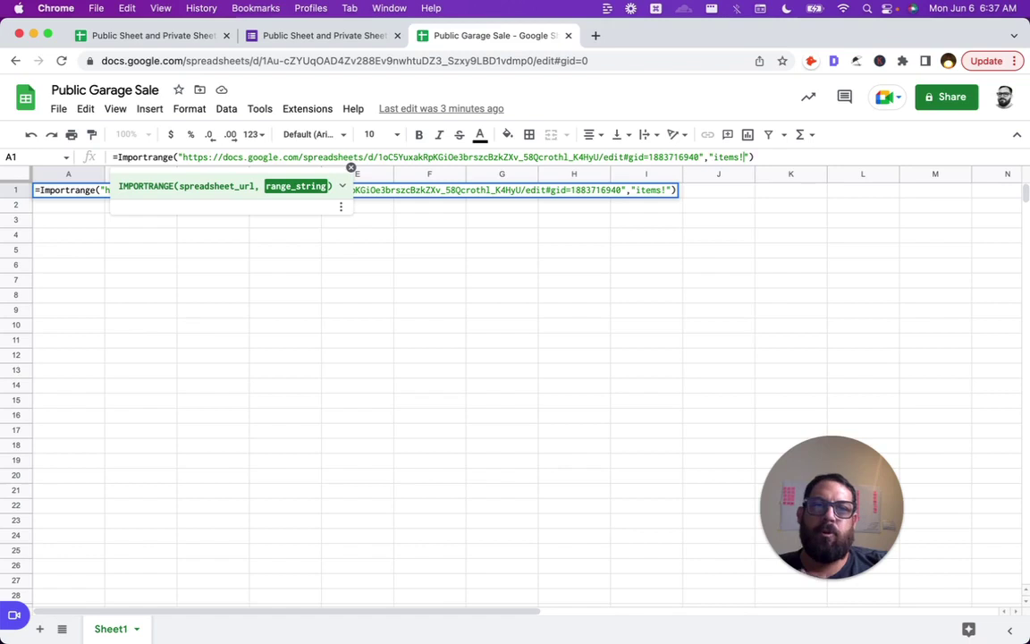
text(A)
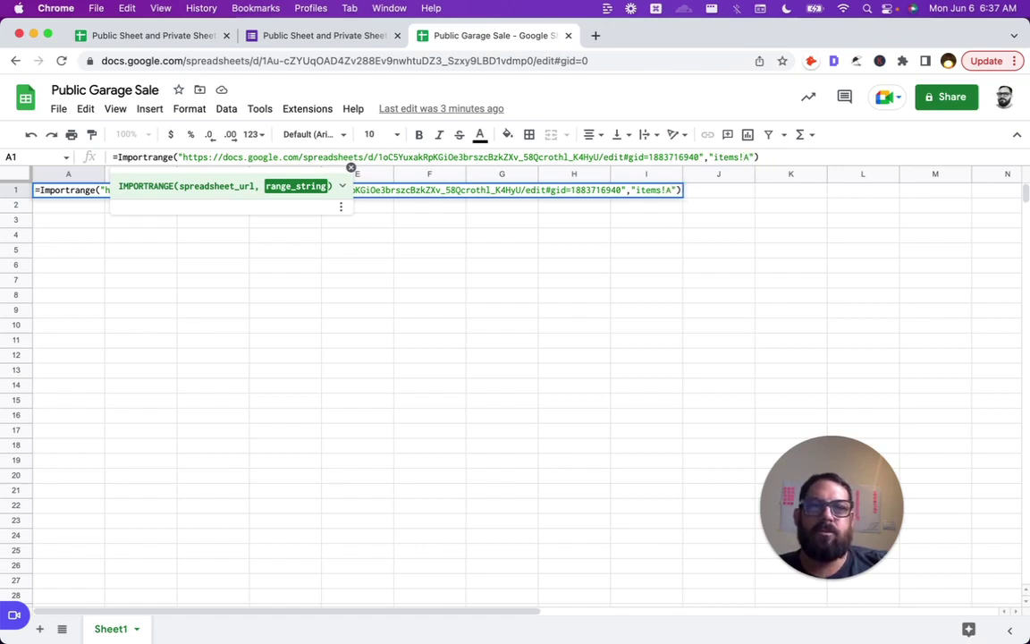
text(1)
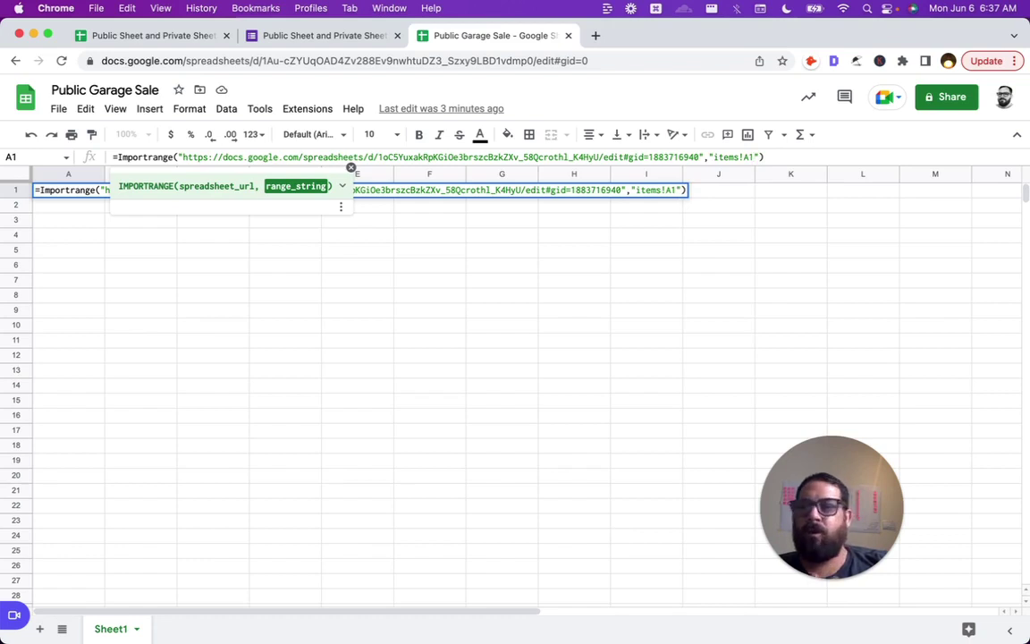
Change the import range to items!A:C, allow access, and confirm A1 shows Name, Price and Sold
key(BackSpace)
text(:C)
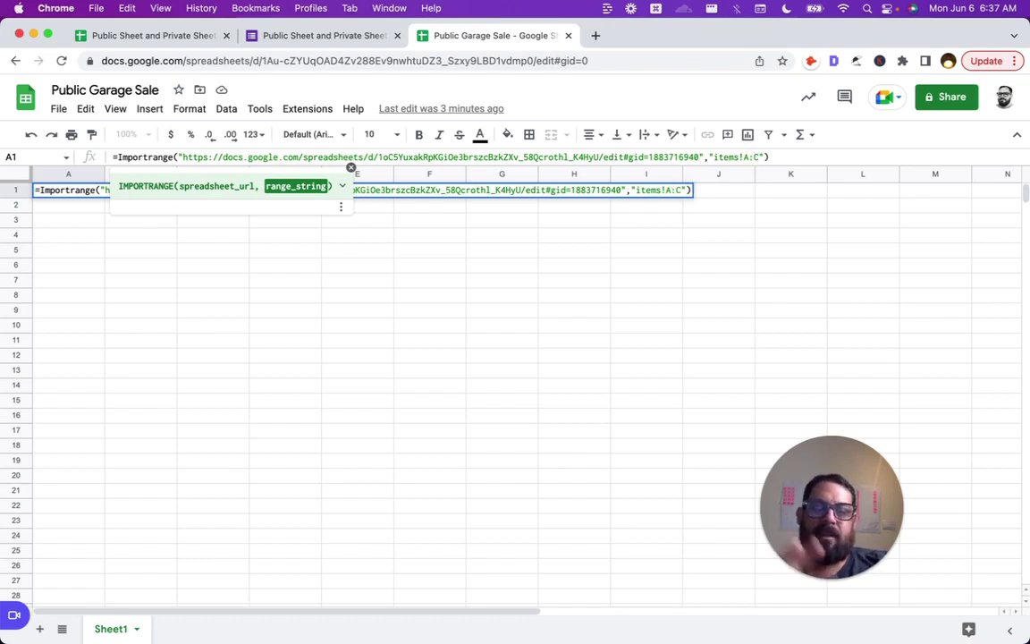
key(Return)
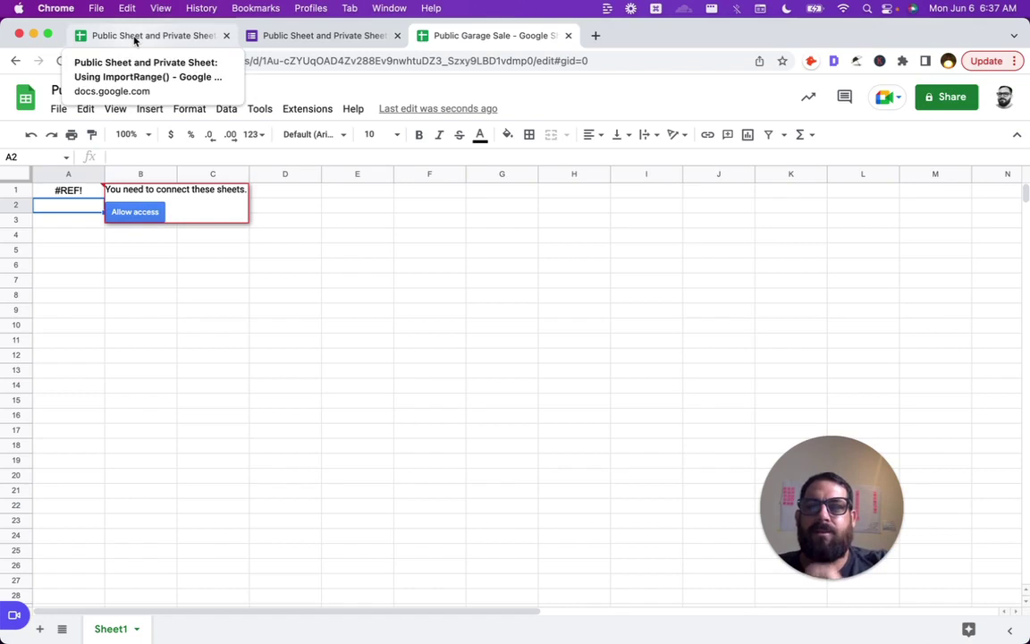
click(133, 216)
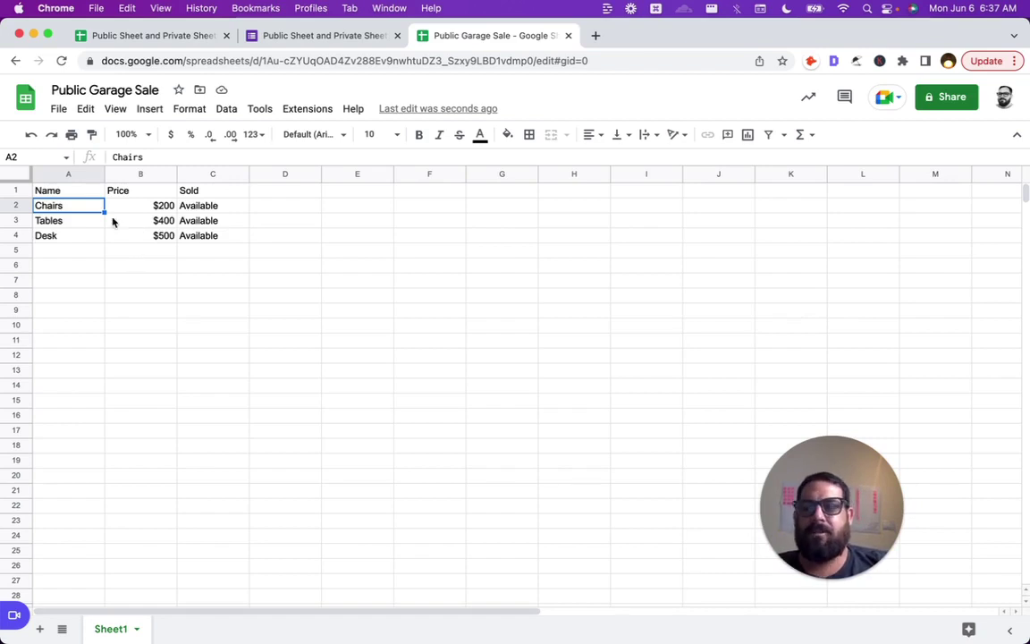
click(52, 189)
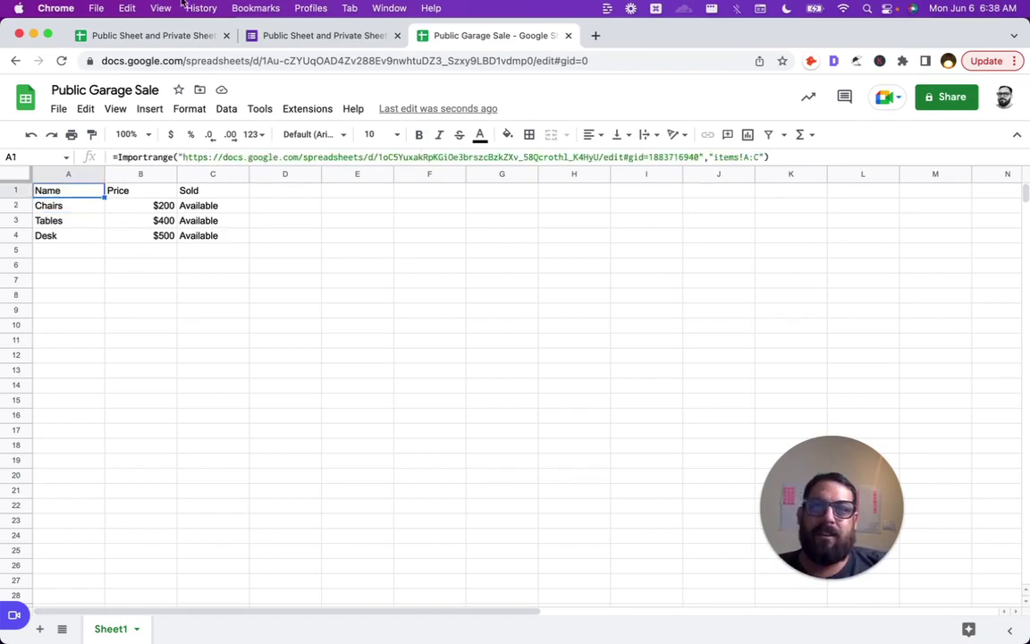
click(165, 35)
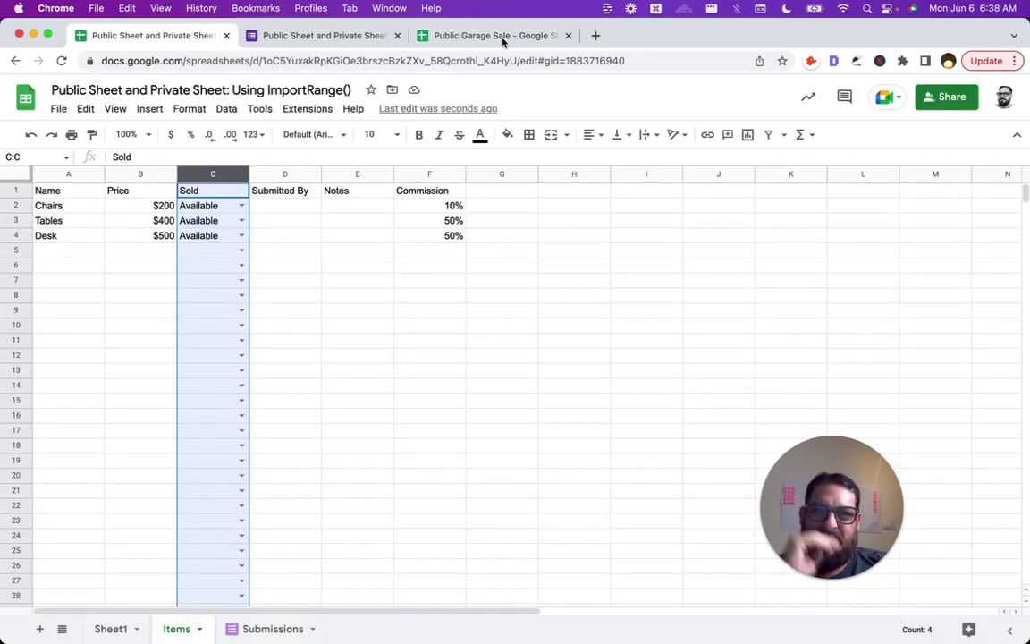
Set Public Garage Sale's general access to Anyone with the link as Viewer
click(503, 36)
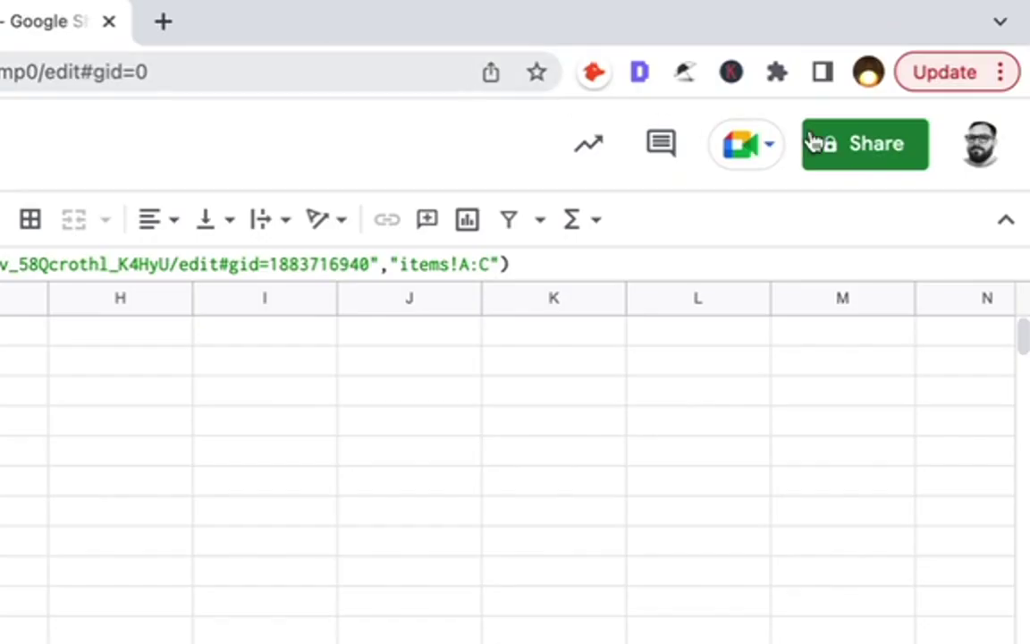
click(832, 152)
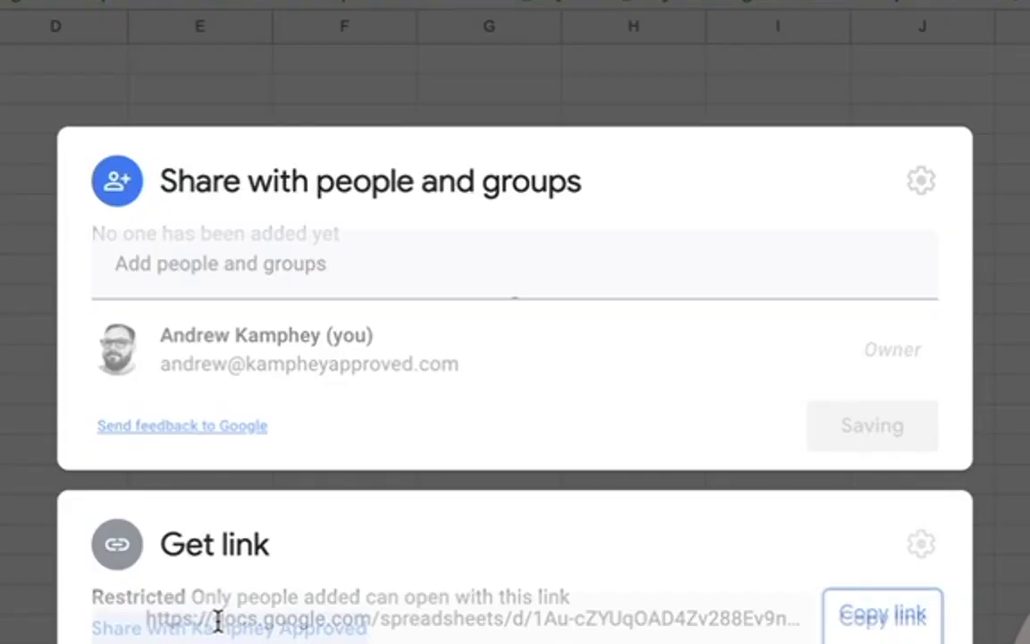
click(214, 623)
click(348, 528)
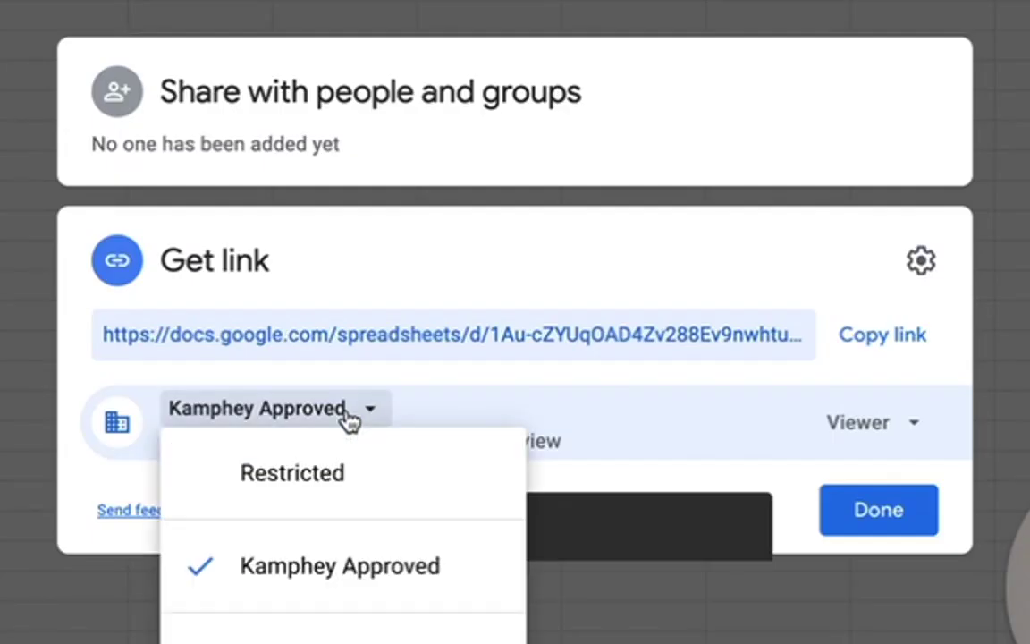
click(384, 468)
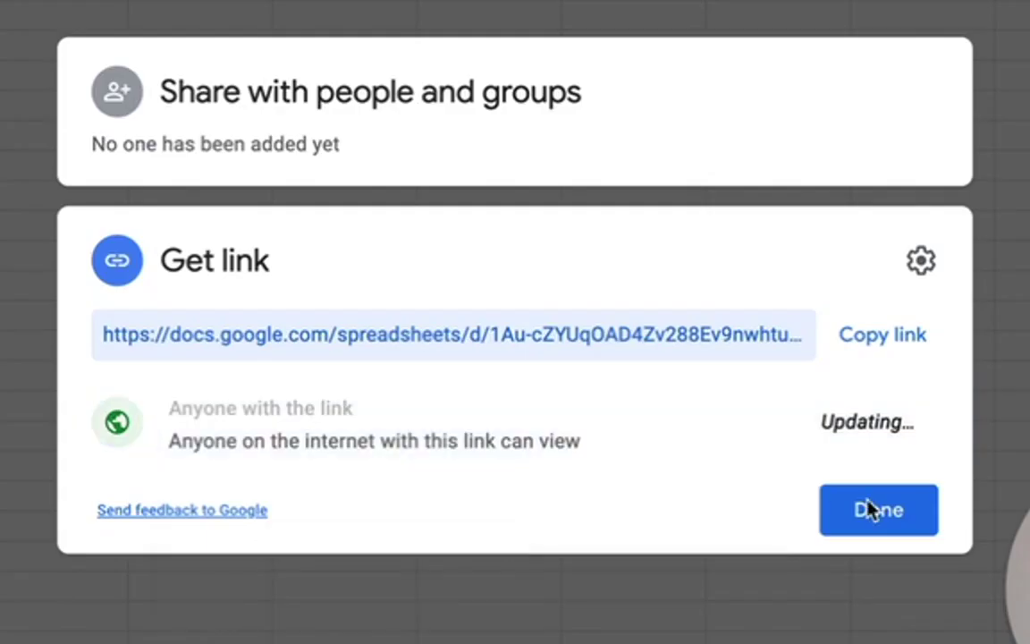
click(870, 508)
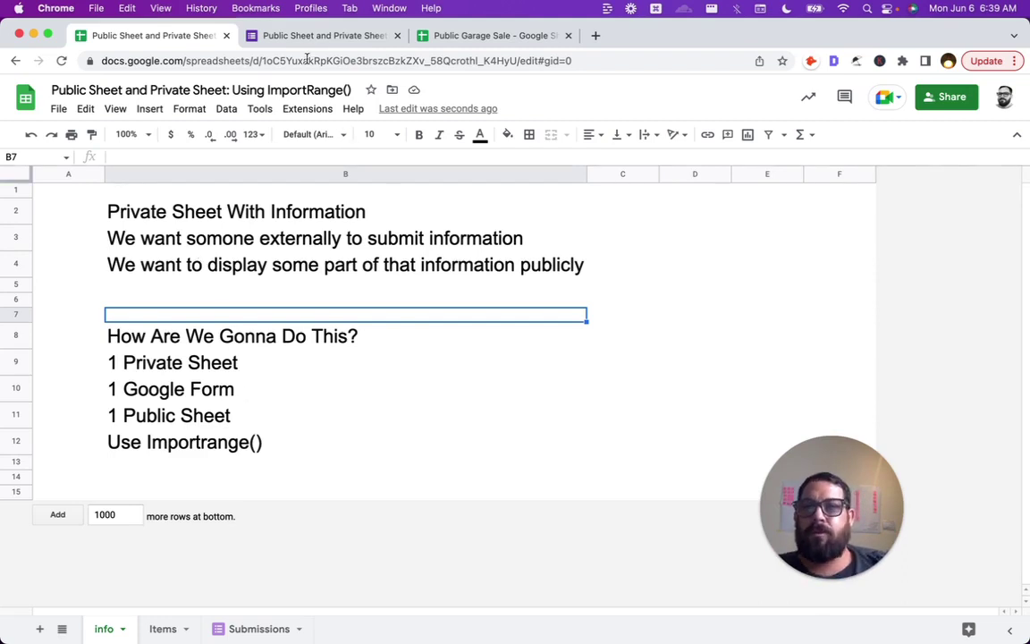
Go to the private Items sheet, then view Public Garage Sale listing Chairs, Tables and Desk
click(164, 629)
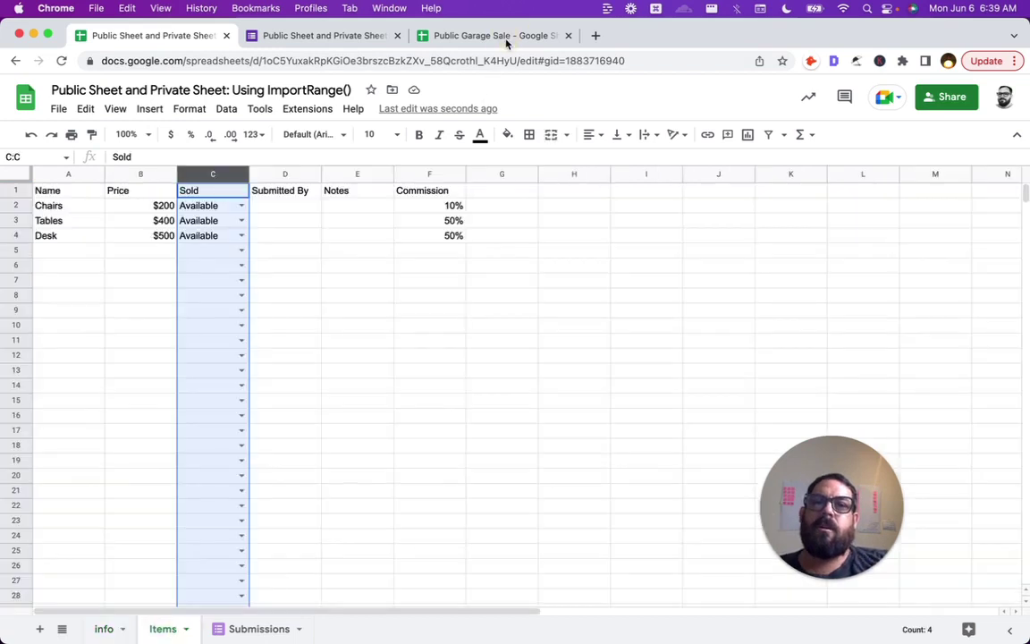
click(501, 35)
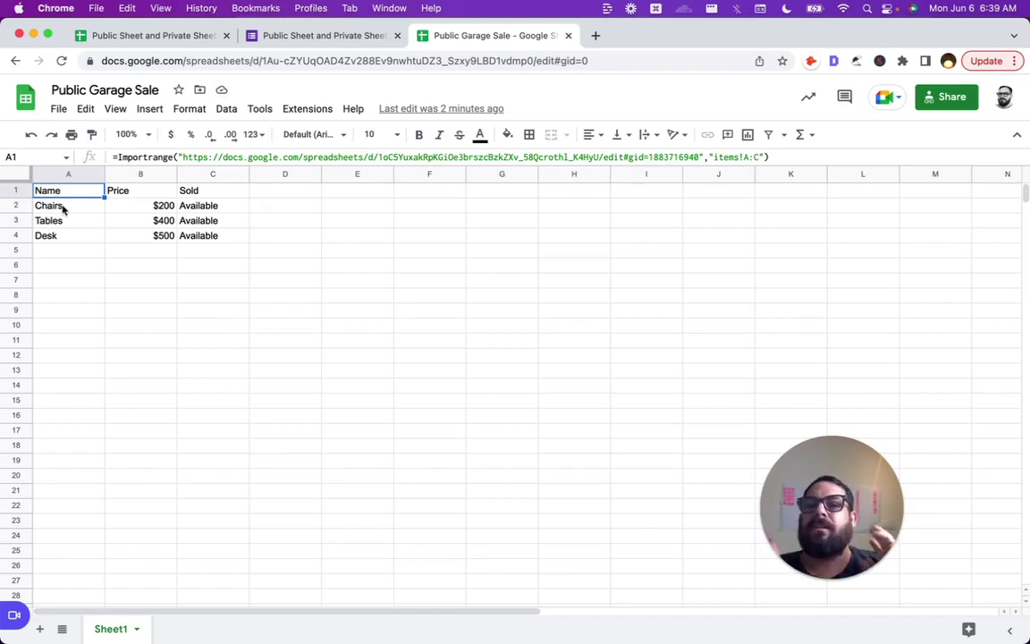
Replace the full URL in A1's IMPORTRANGE with just the spreadsheet ID and verify the import
key(Return)
click(341, 207)
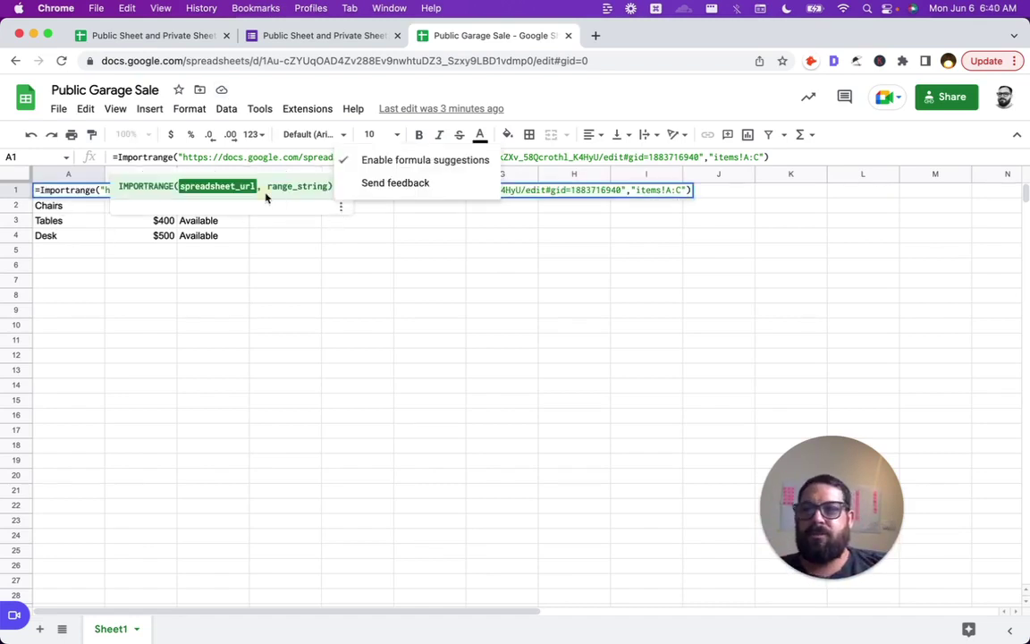
click(268, 196)
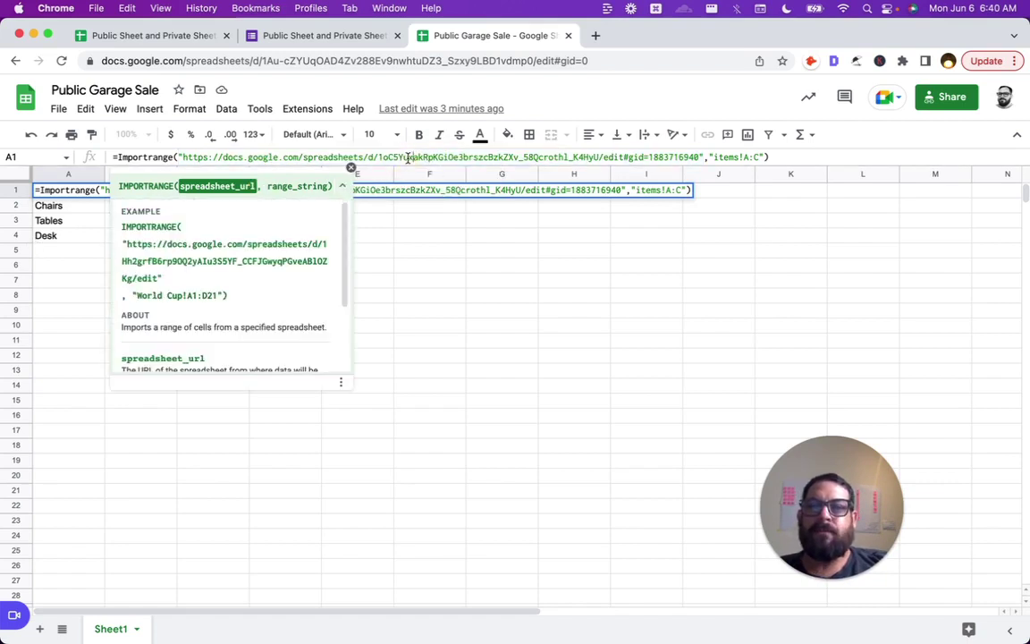
drag(379, 158, 638, 152)
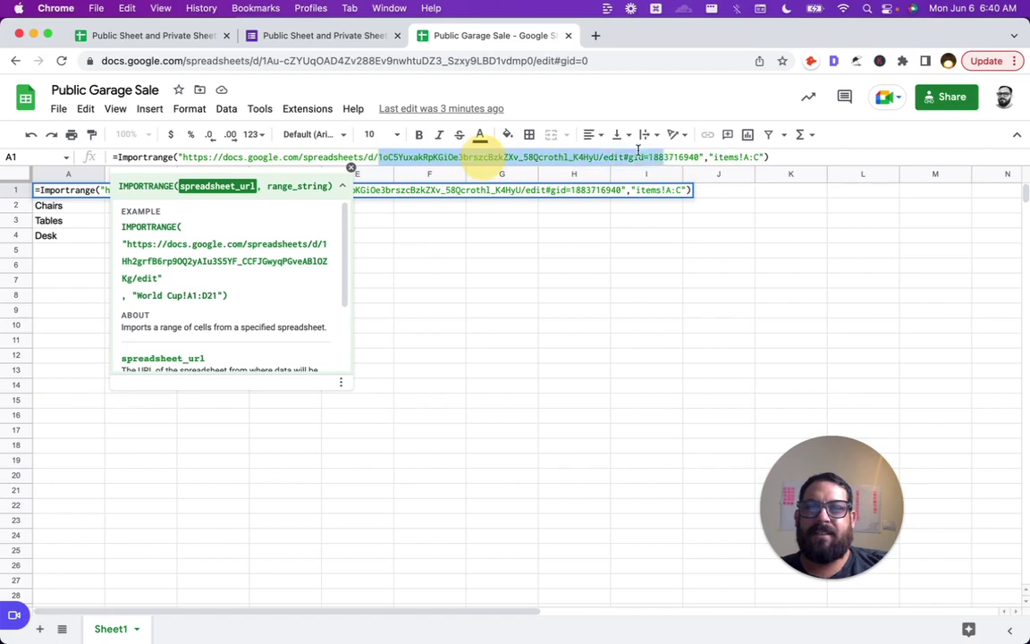
key(BackSpace)
drag(480, 156, 179, 158)
key(BackSpace)
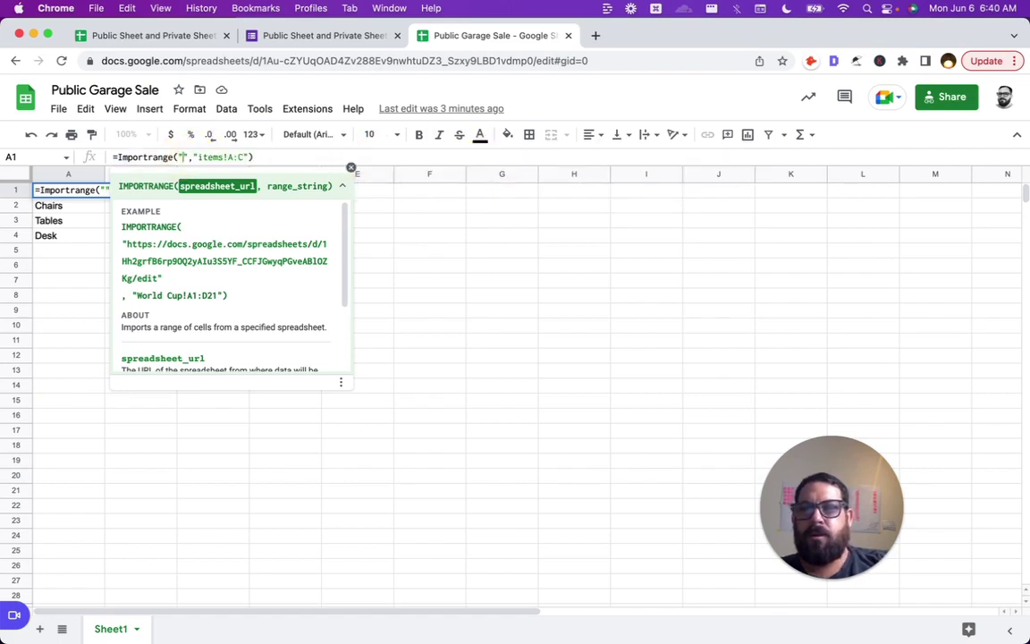
key(ctrl+v)
key(Return)
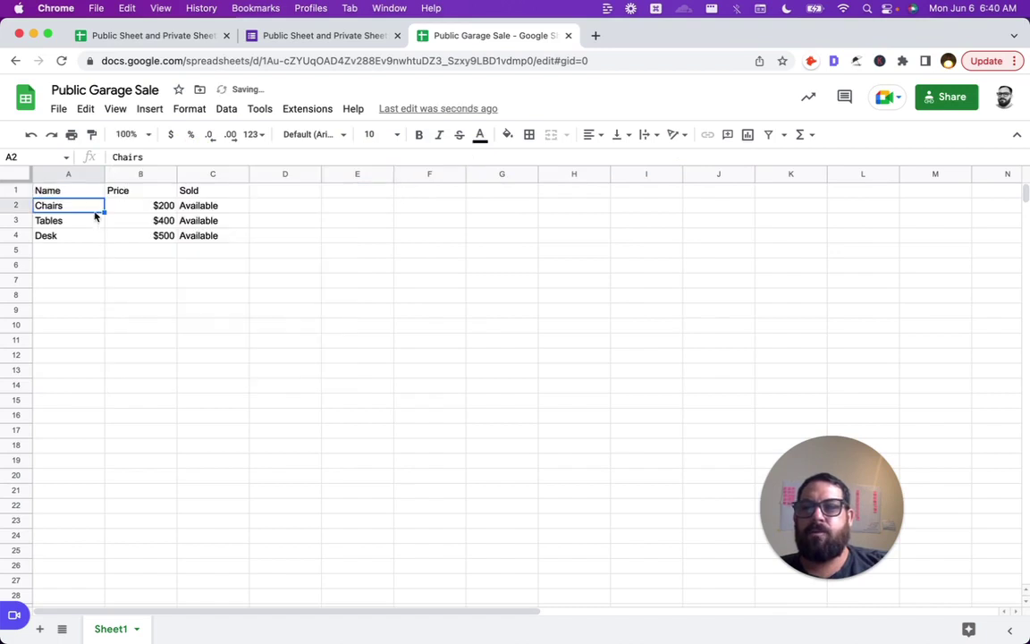
click(94, 196)
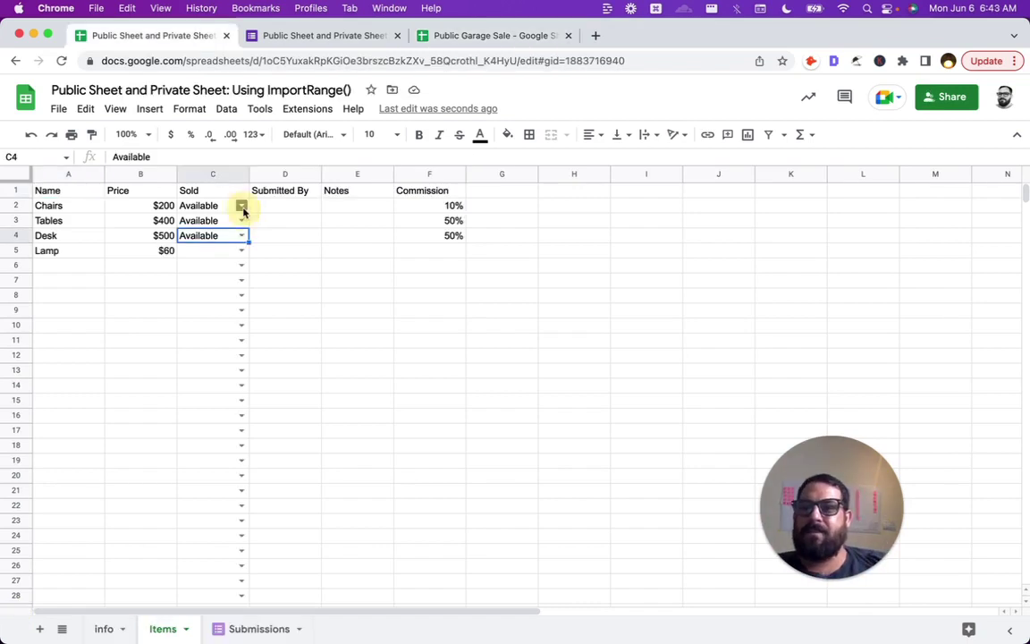
Mark Chairs as Sold in C2 and check the change appears in the public Sheet1
click(241, 206)
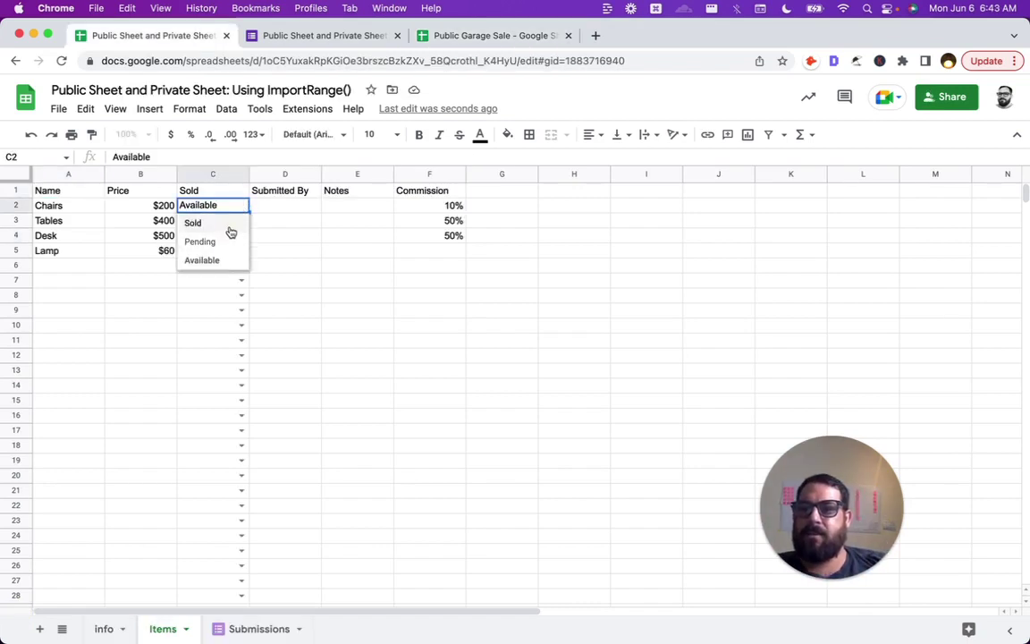
click(215, 222)
click(452, 36)
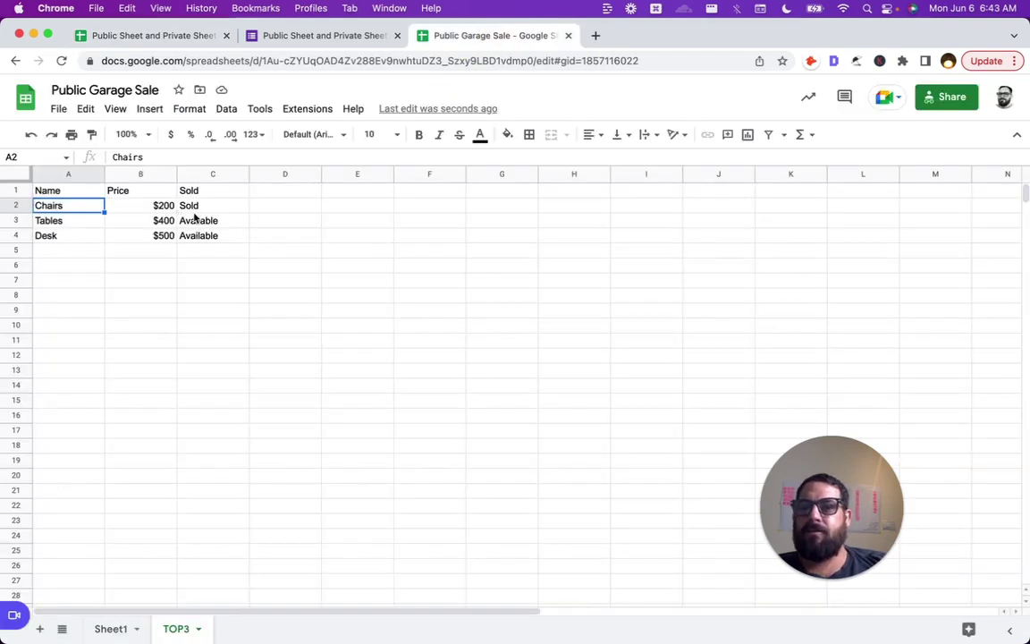
click(202, 208)
click(121, 630)
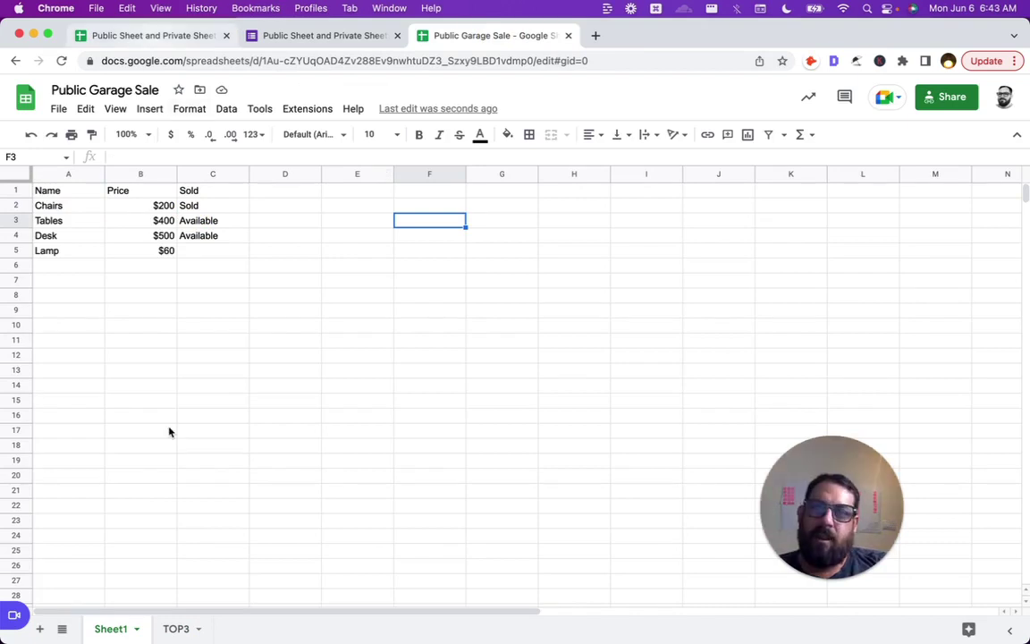
key(super+1)
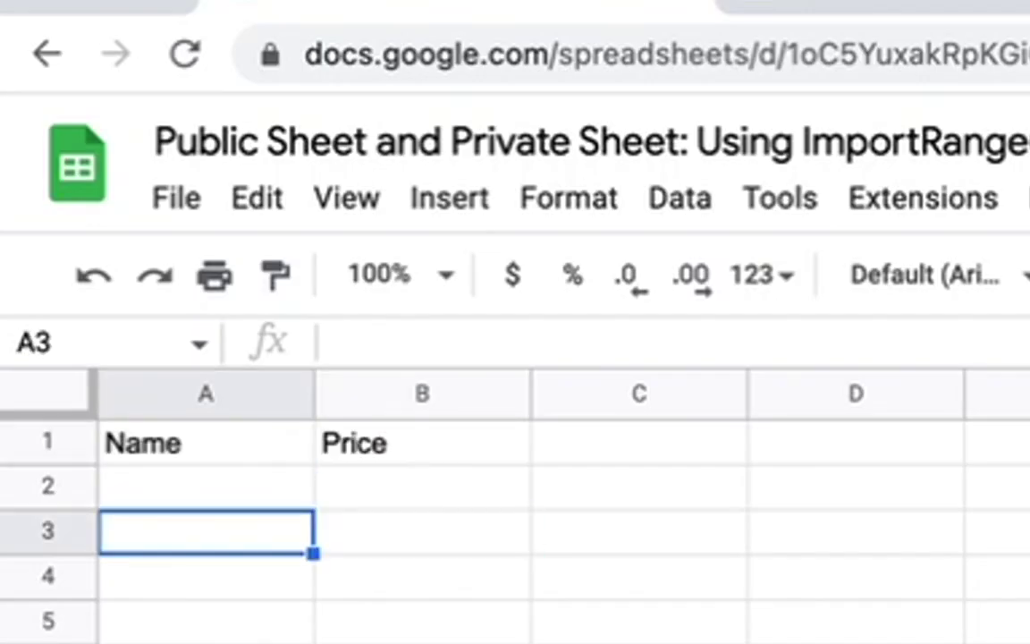
Enter =filter(Items!A:B,Items!C:C="Available") in A2 to list Tables $400 and Desk $500
click(206, 487)
text(=)
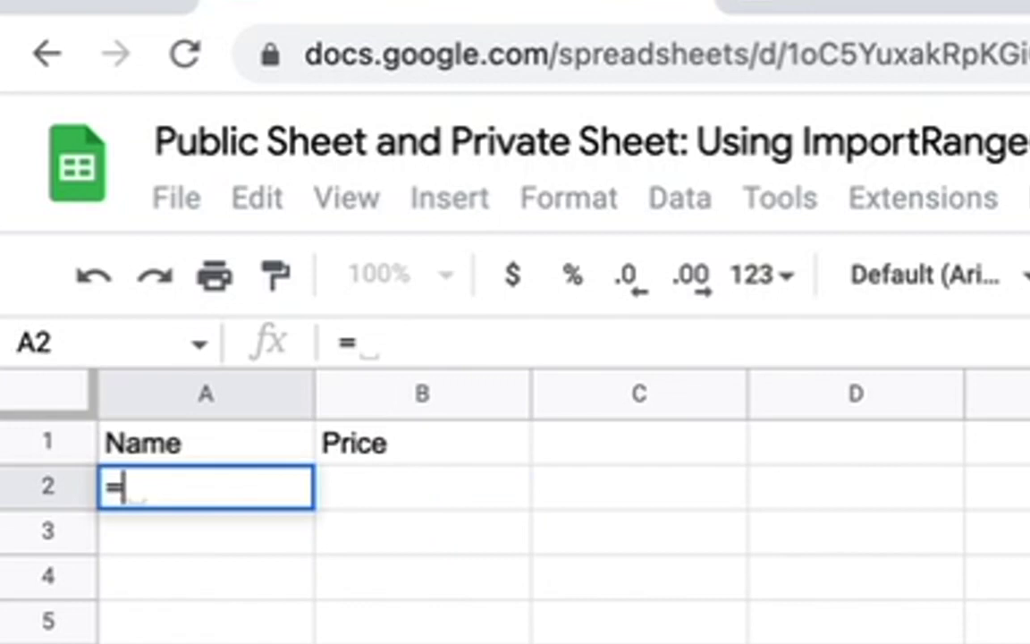
text(filter(Items)
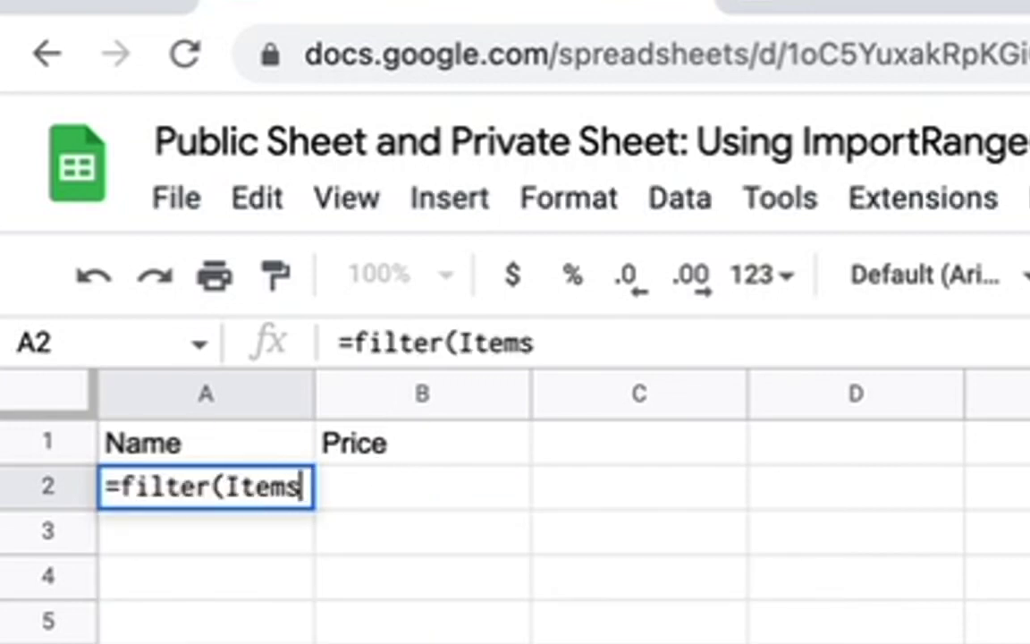
text(!A:C)
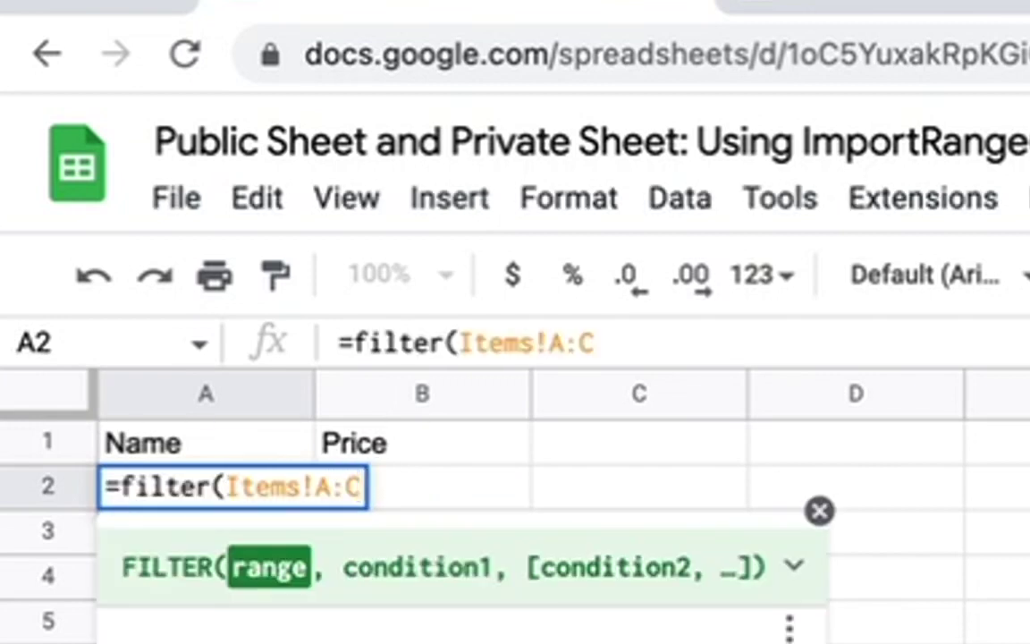
key(BackSpace)
text(B,)
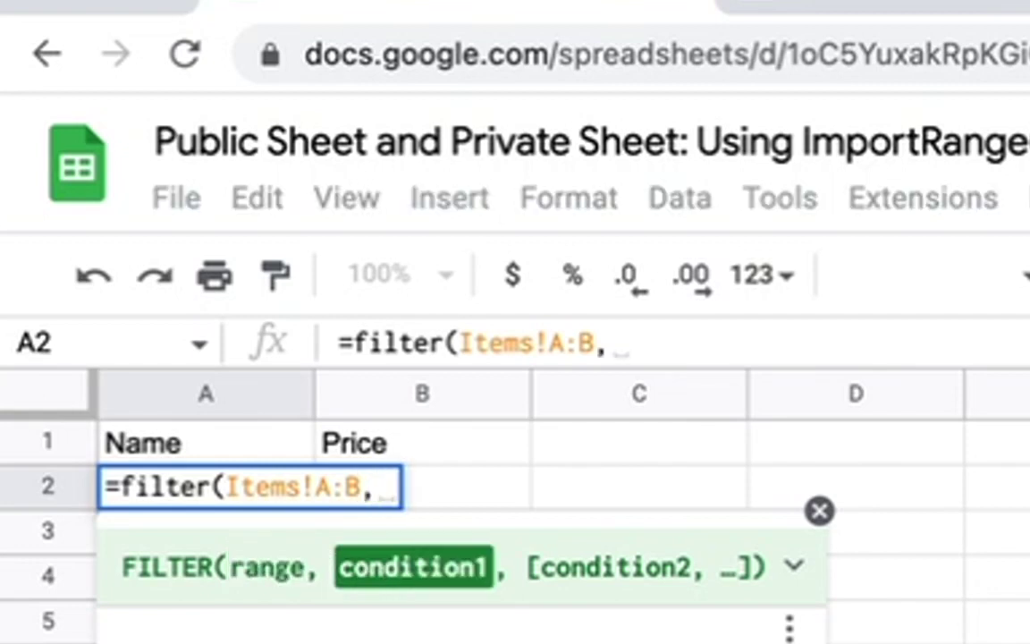
text(Items!)
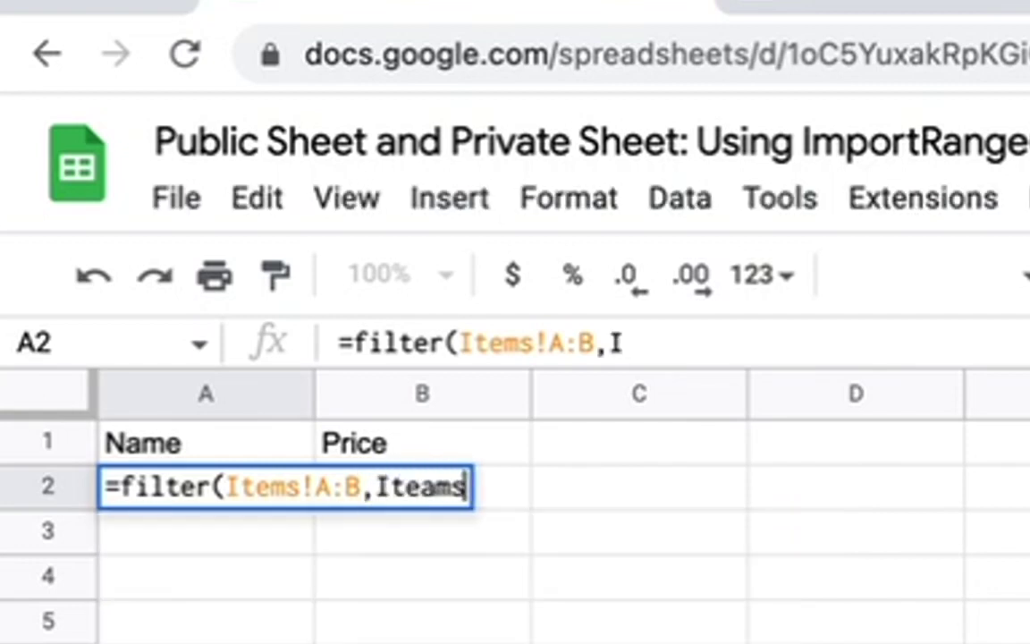
text(C:C)
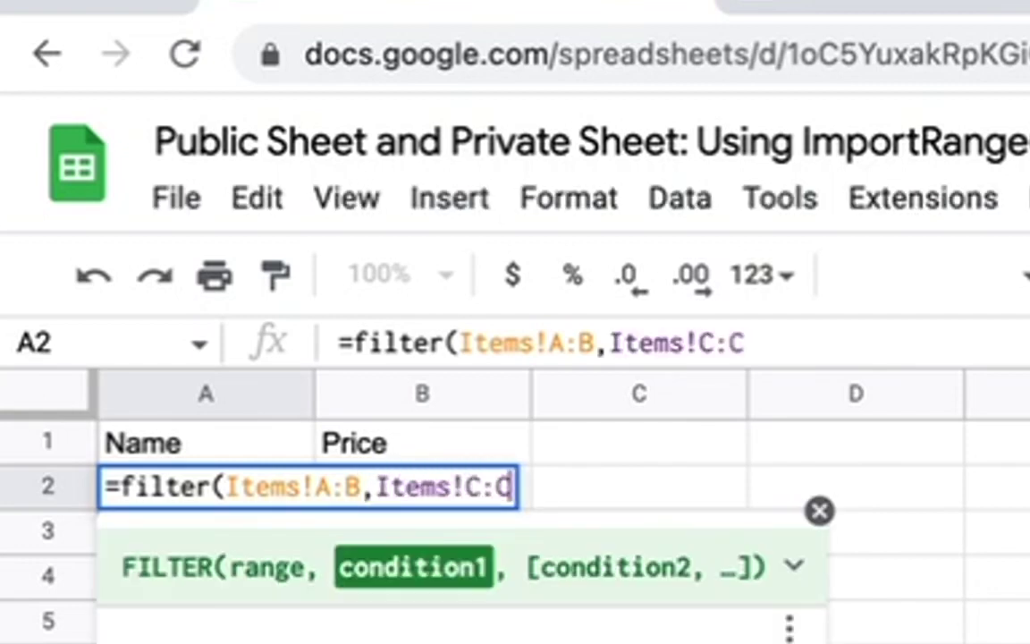
text(="Available")
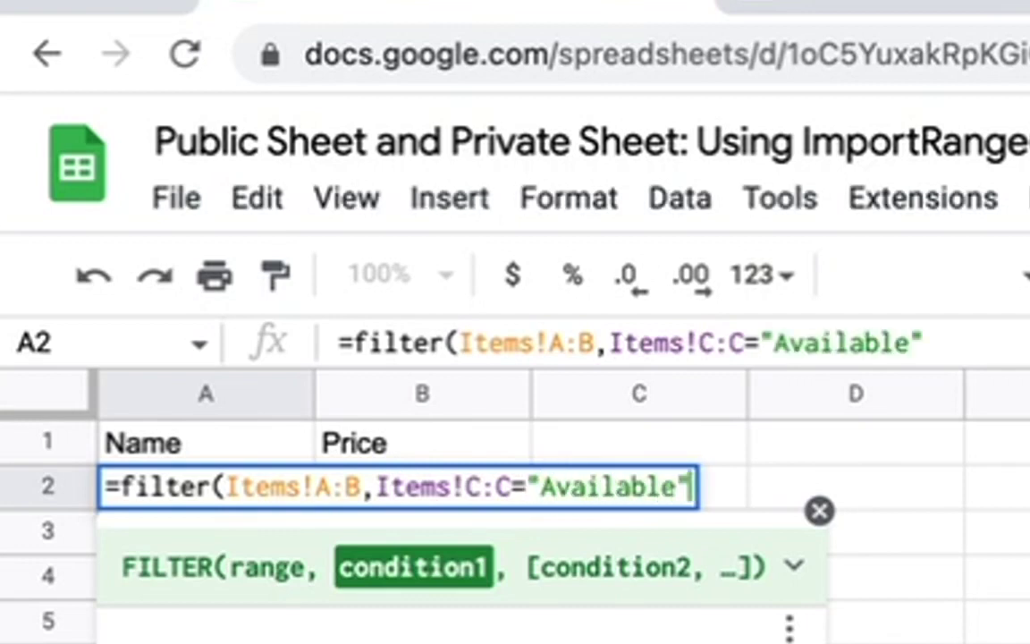
key(Return)
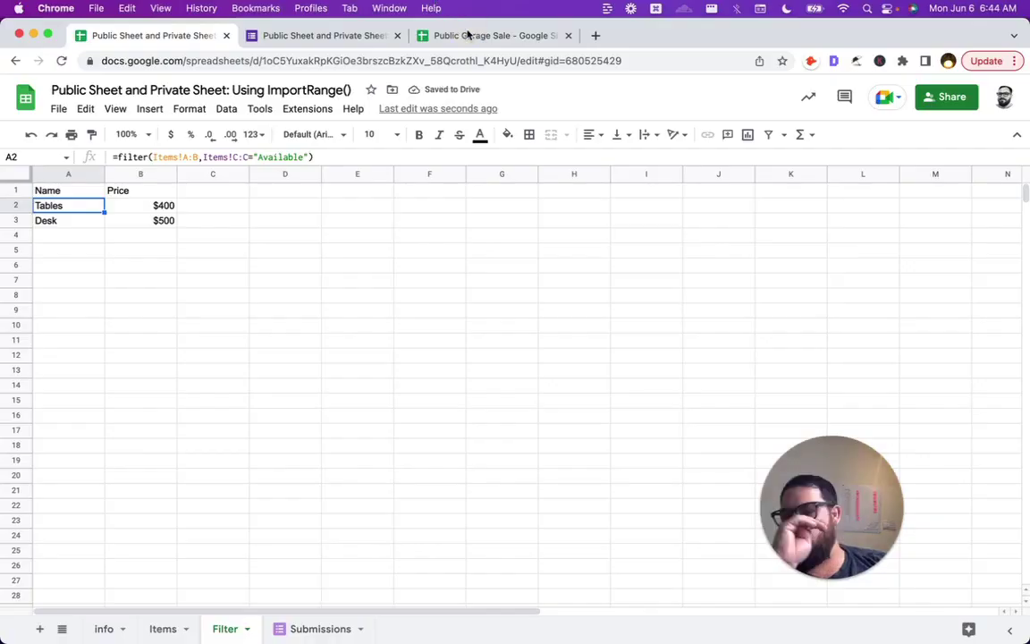
In Public Garage Sale, change the A1 IMPORTRANGE range's sheet name from items to filter
click(468, 34)
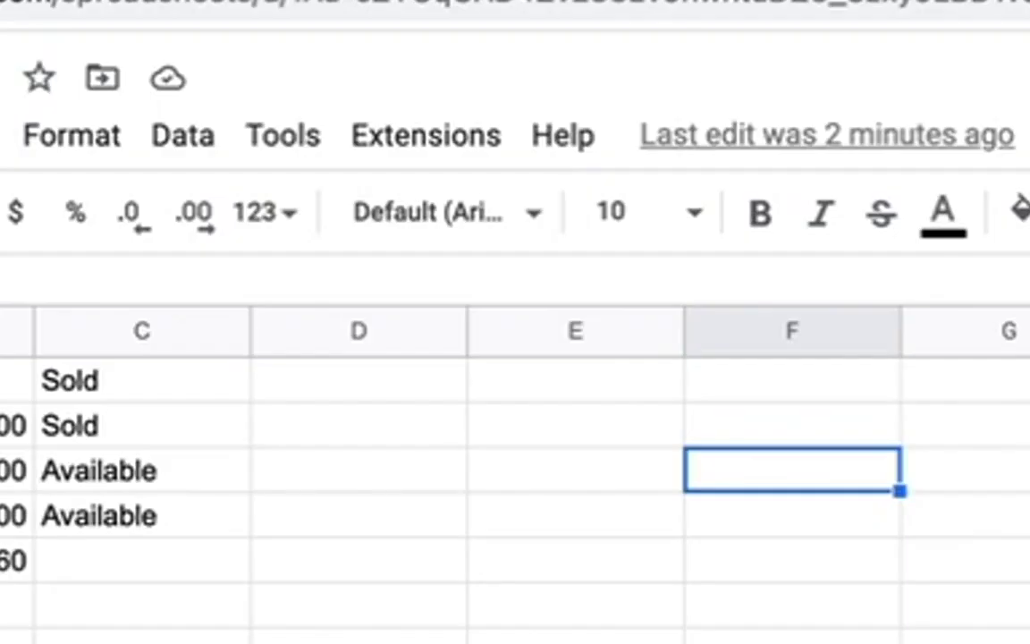
click(53, 190)
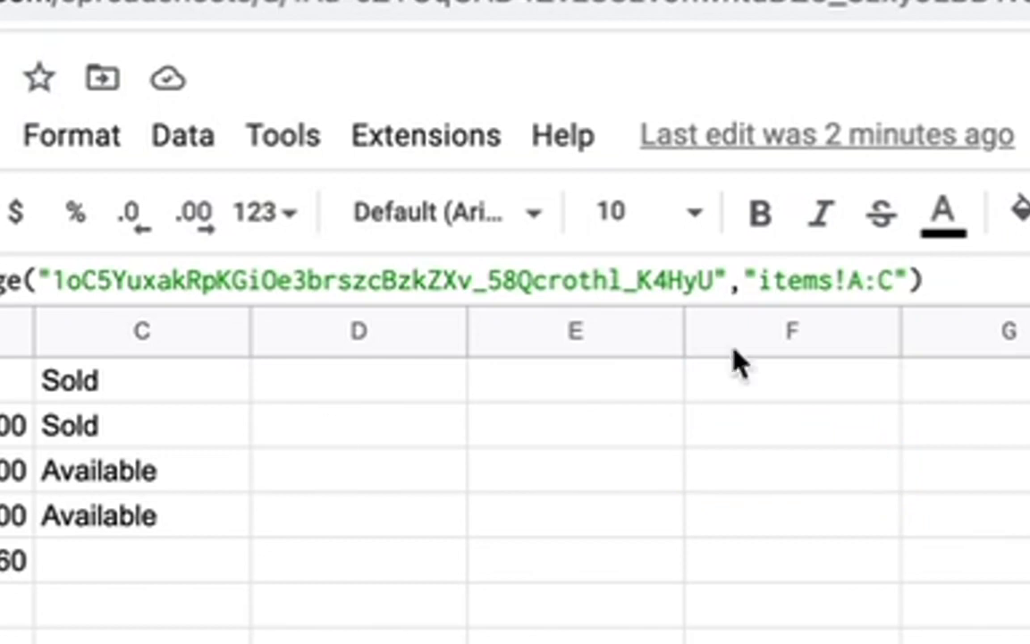
click(800, 279)
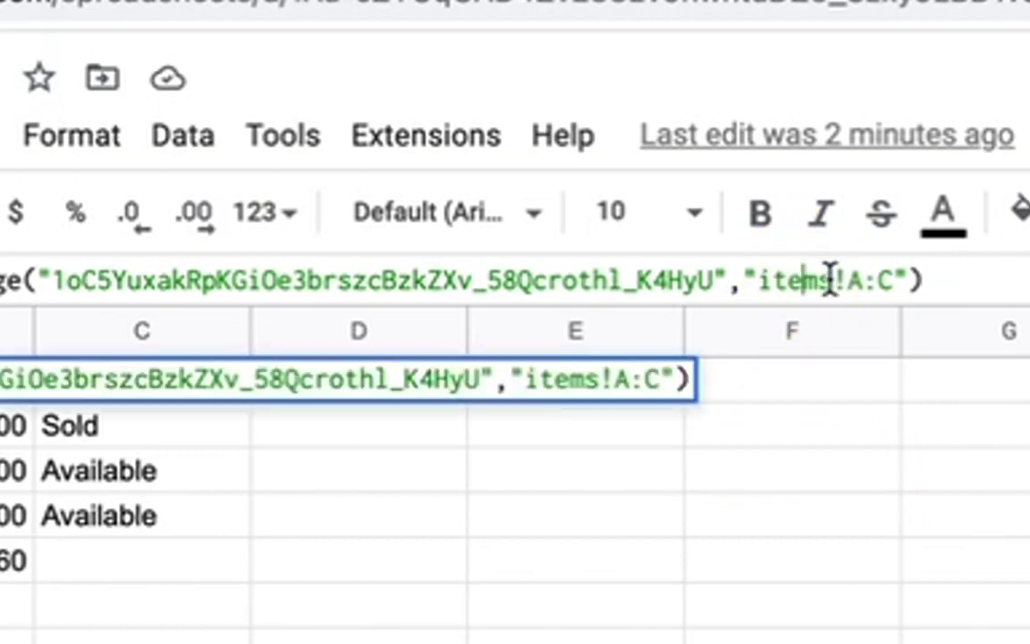
double_click(818, 280)
text(filter)
key(Return)
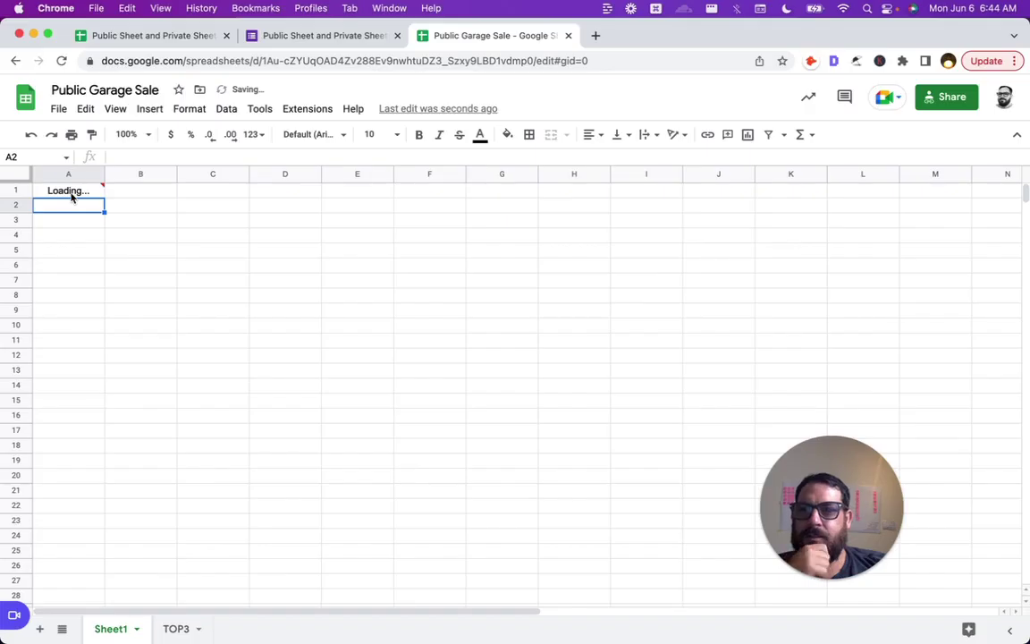